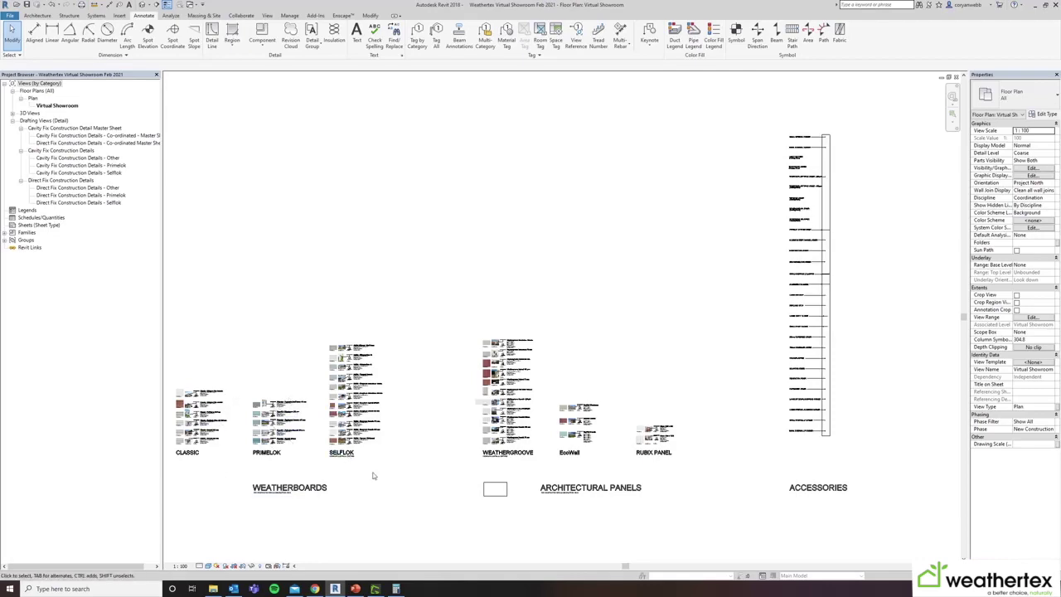
# Examine the architectural panels and the labelled accessories list in the Virtual Showroom plan, down to the small external LF corner.
pyautogui.scroll(3, 543, 431)
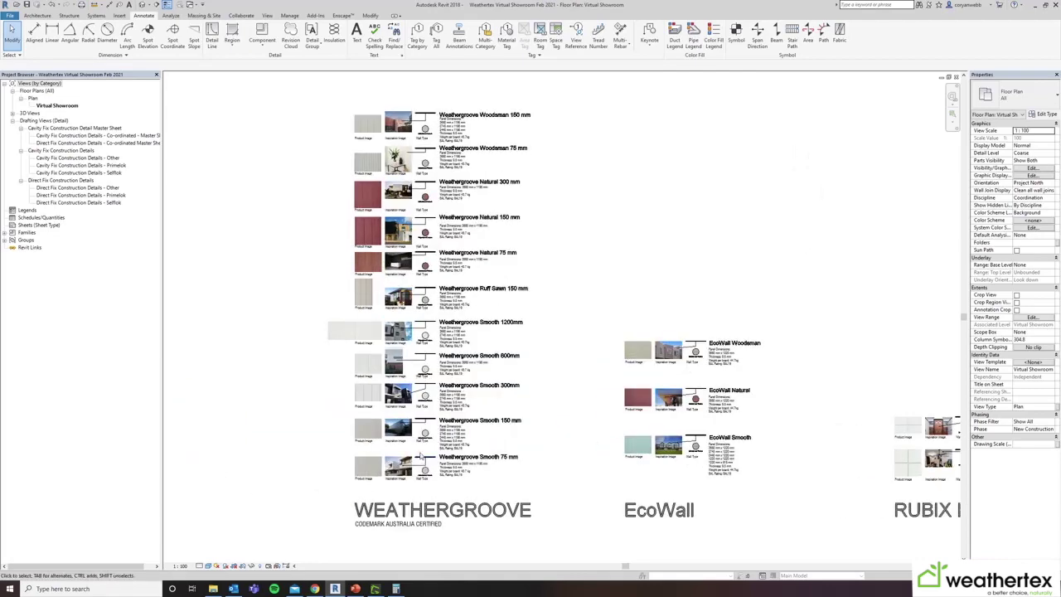
pyautogui.scroll(-2, 421, 455)
pyautogui.moveTo(644, 388); pyautogui.dragTo(426, 403, button='middle')
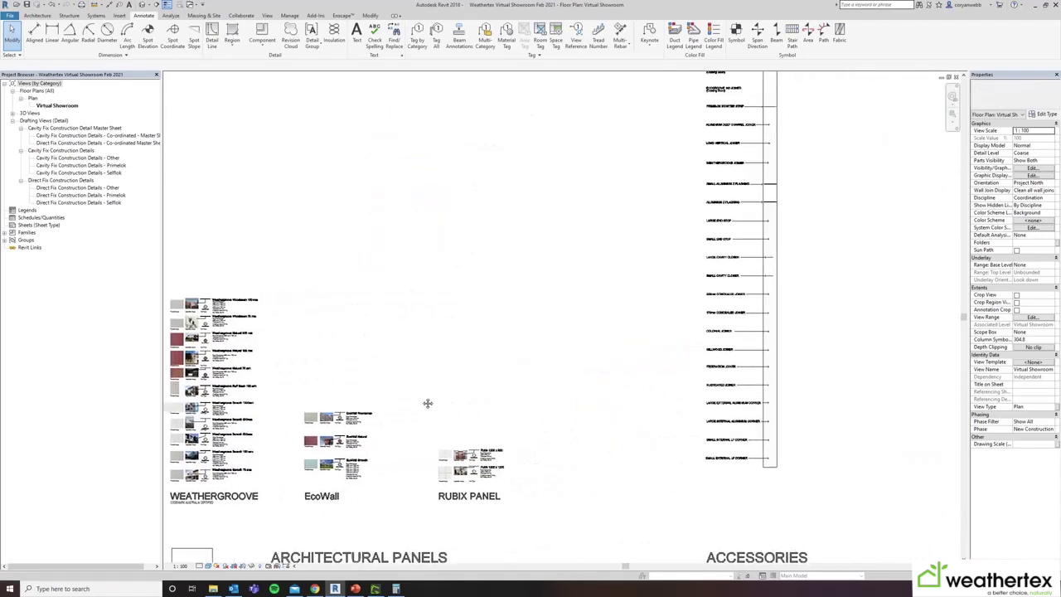
pyautogui.moveTo(616, 362); pyautogui.dragTo(479, 360, button='middle')
pyautogui.scroll(5, 552, 431)
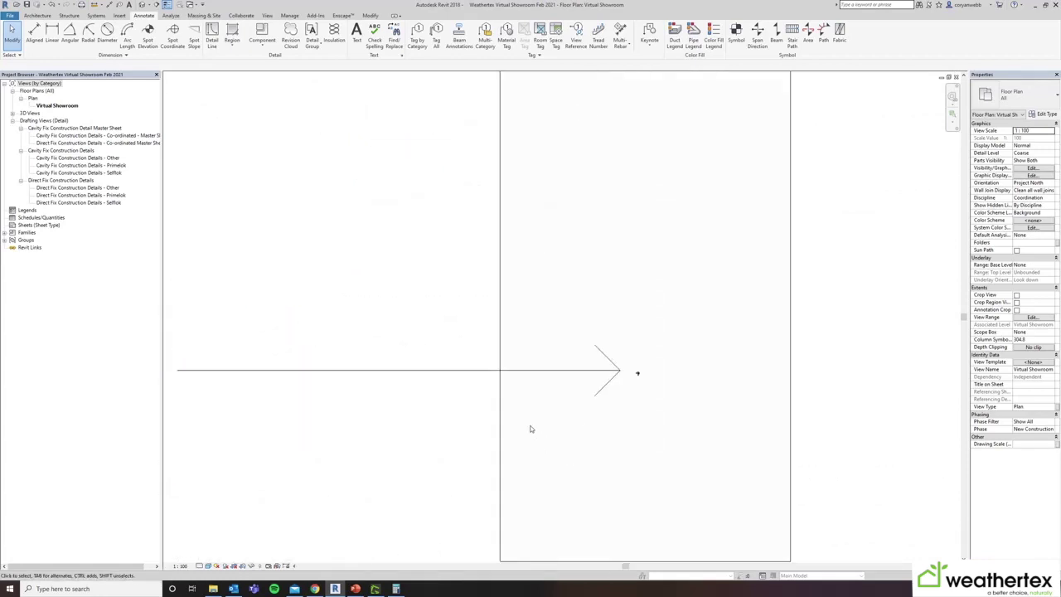
pyautogui.scroll(3, 635, 412)
pyautogui.scroll(-3, 623, 405)
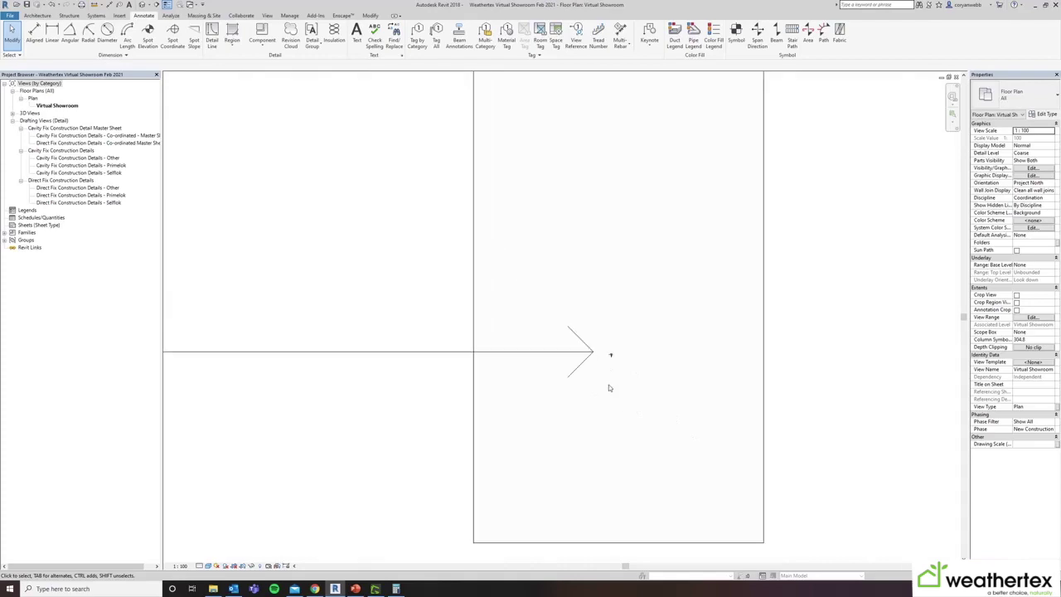
pyautogui.scroll(-3, 609, 388)
pyautogui.scroll(-4, 373, 208)
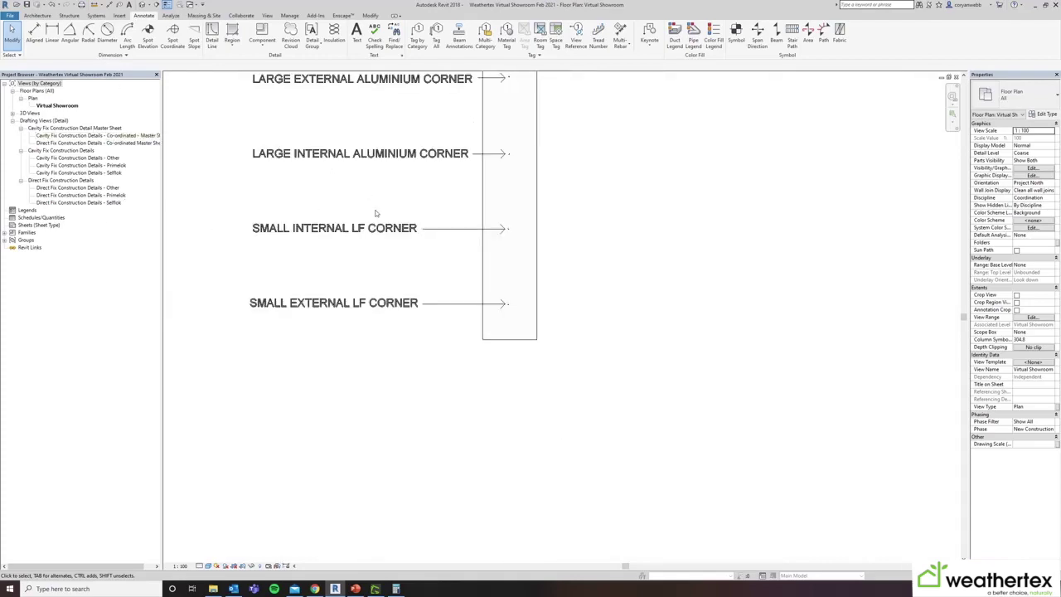
# Examine the Weathergroove entries from Smooth up to Woodsman, including their images, wall types and panel specifications.
pyautogui.moveTo(372, 284); pyautogui.dragTo(972, 345, button='middle')
pyautogui.moveTo(422, 379); pyautogui.dragTo(899, 379, button='middle')
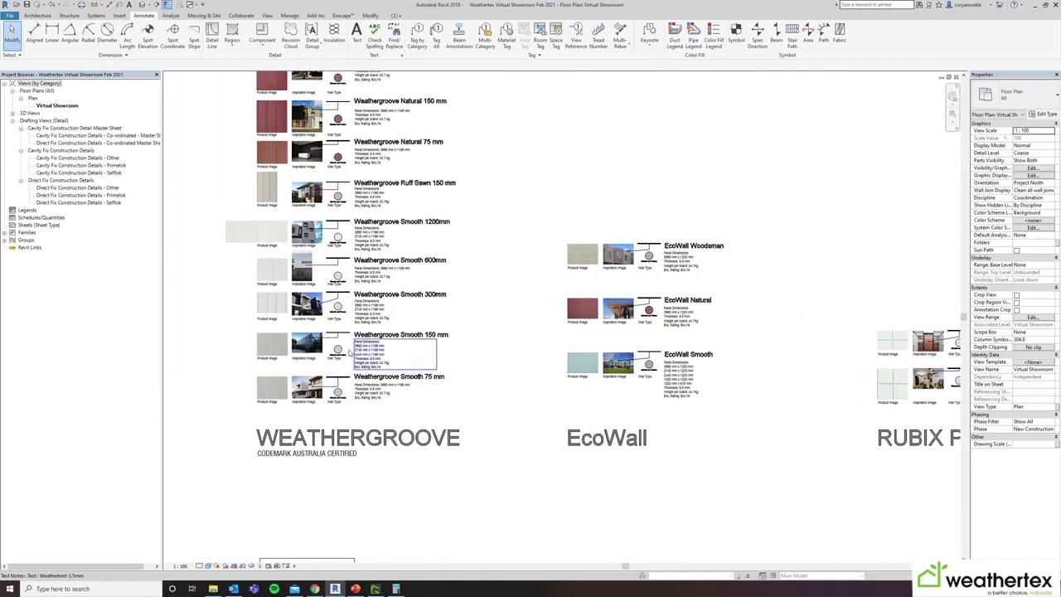
pyautogui.scroll(5, 247, 334)
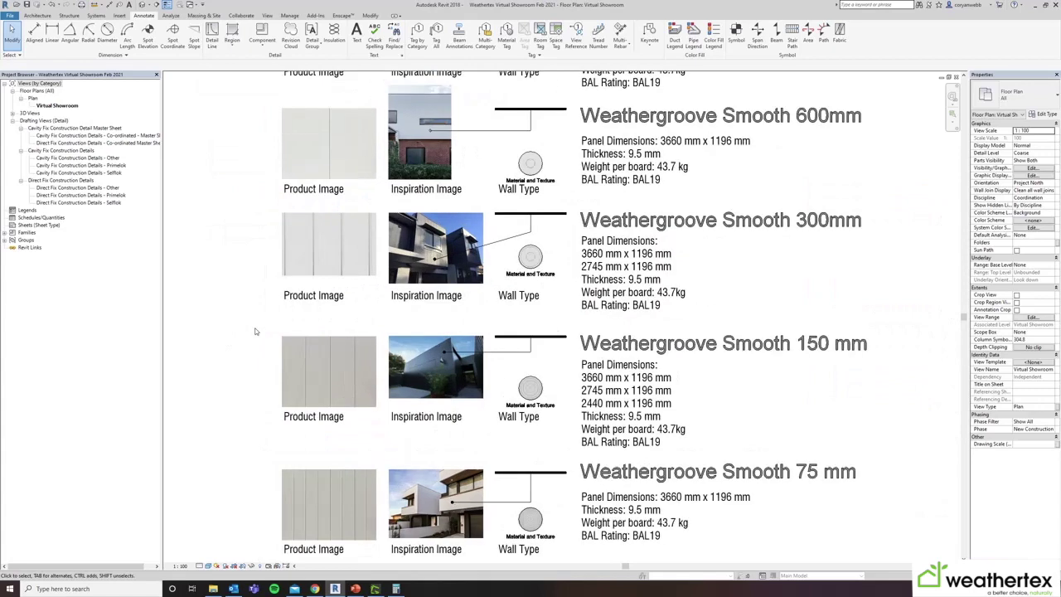
pyautogui.moveTo(236, 299); pyautogui.dragTo(237, 426, button='middle')
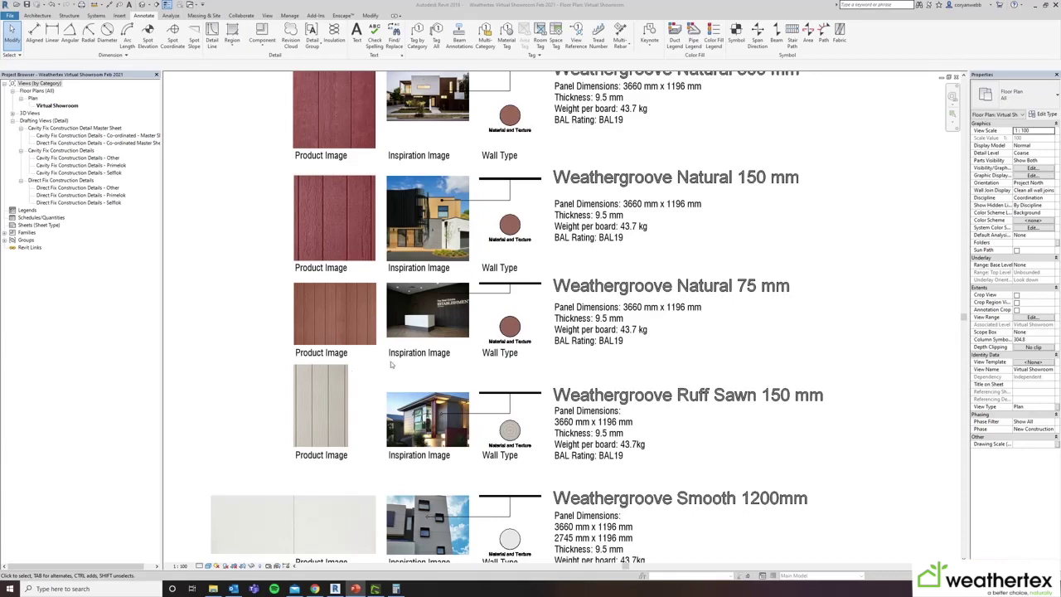
pyautogui.scroll(-5, 278, 284)
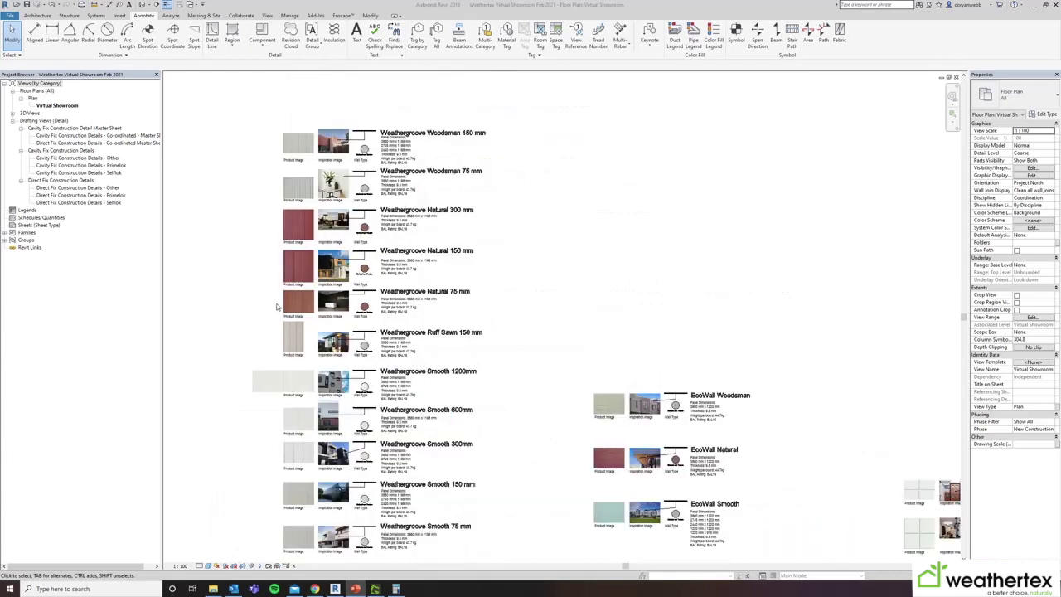
pyautogui.scroll(-3, 437, 336)
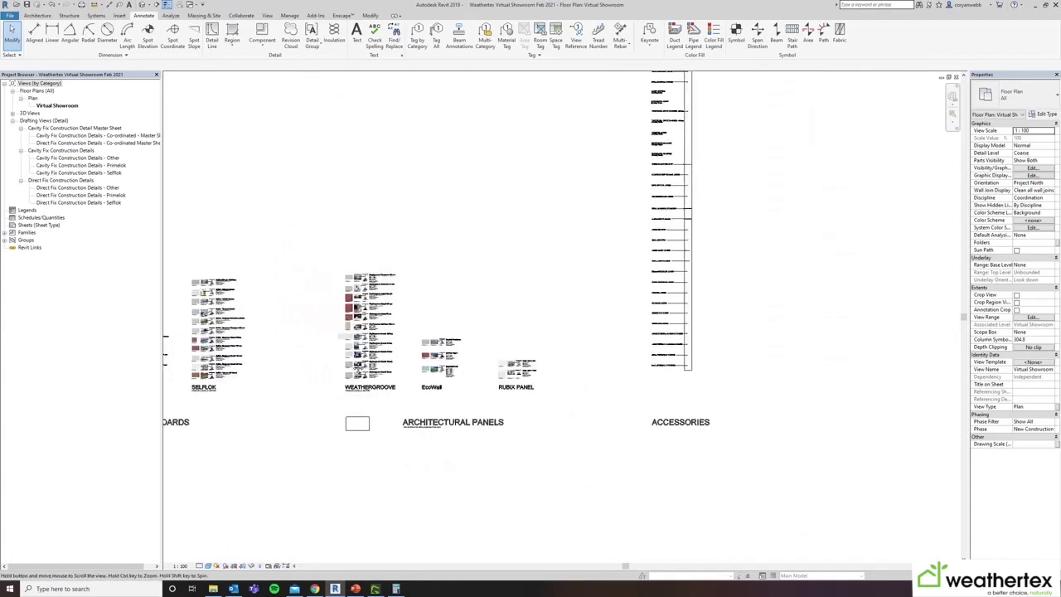
# Examine the Classic, Primelok and Selflok weatherboard ranges, reading the Selflok Ecogroove entries up close.
pyautogui.moveTo(292, 366); pyautogui.dragTo(516, 374, button='middle')
pyautogui.scroll(2, 516, 374)
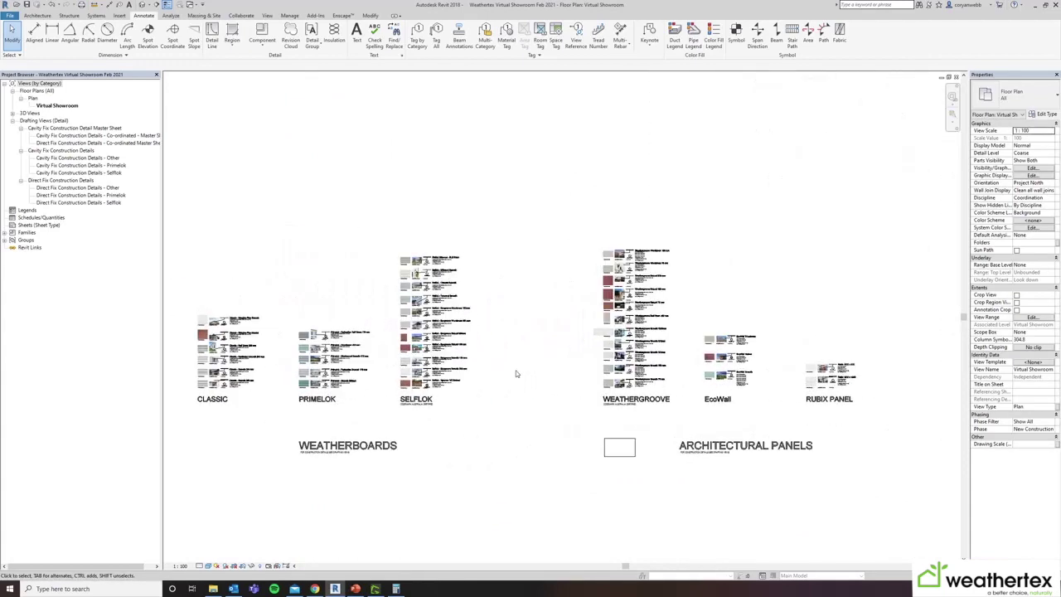
pyautogui.scroll(5, 232, 337)
pyautogui.moveTo(234, 337); pyautogui.dragTo(400, 345, button='middle')
pyautogui.scroll(1, 400, 345)
pyautogui.scroll(3, 400, 346)
pyautogui.scroll(-3, 511, 283)
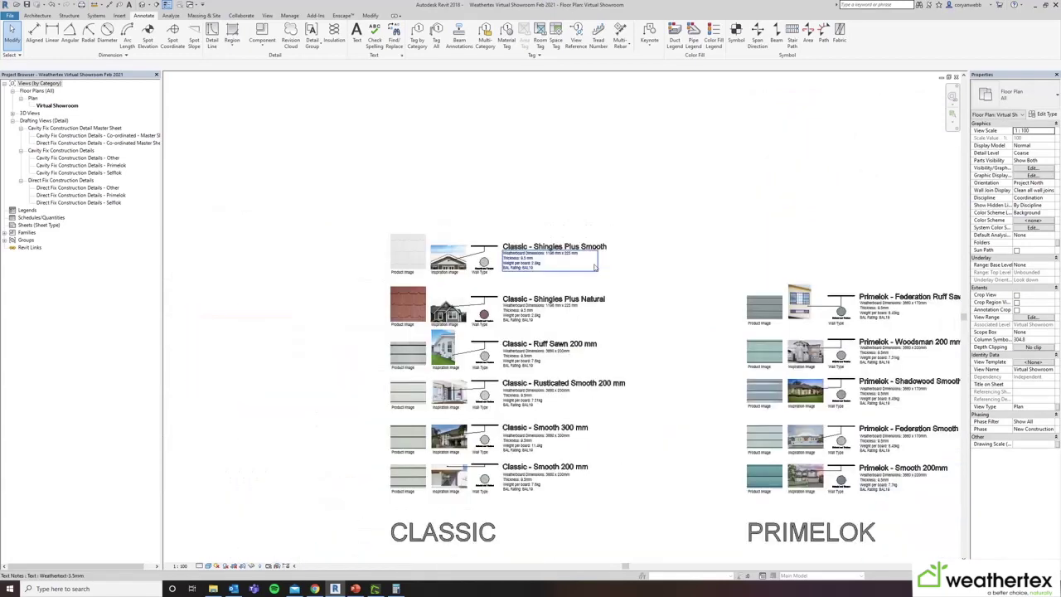
pyautogui.moveTo(610, 329); pyautogui.dragTo(278, 323, button='middle')
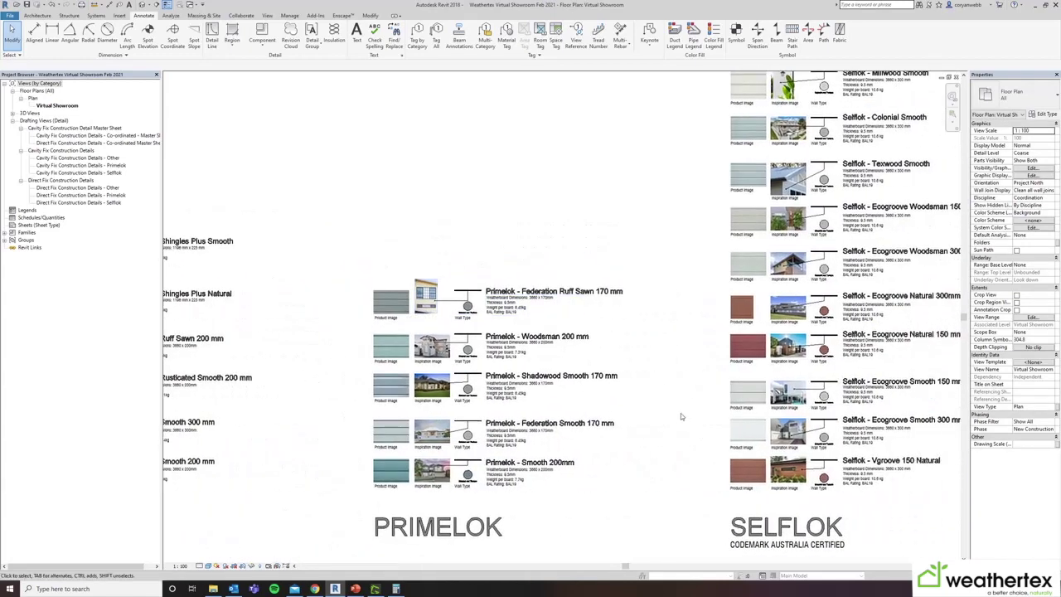
pyautogui.moveTo(681, 413); pyautogui.dragTo(454, 430, button='middle')
pyautogui.scroll(5, 454, 429)
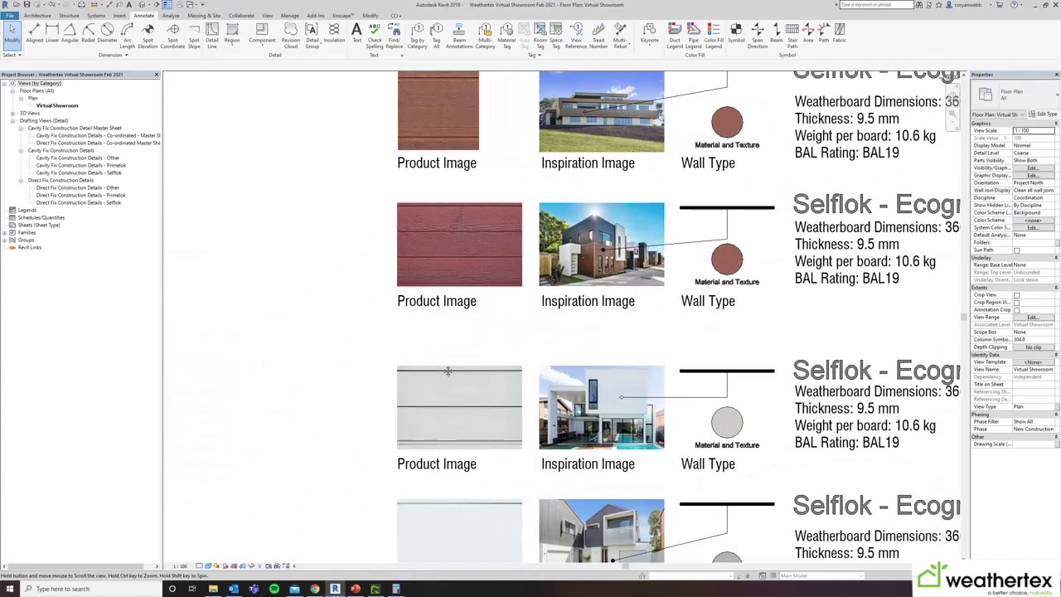
pyautogui.moveTo(292, 172); pyautogui.dragTo(295, 410, button='middle')
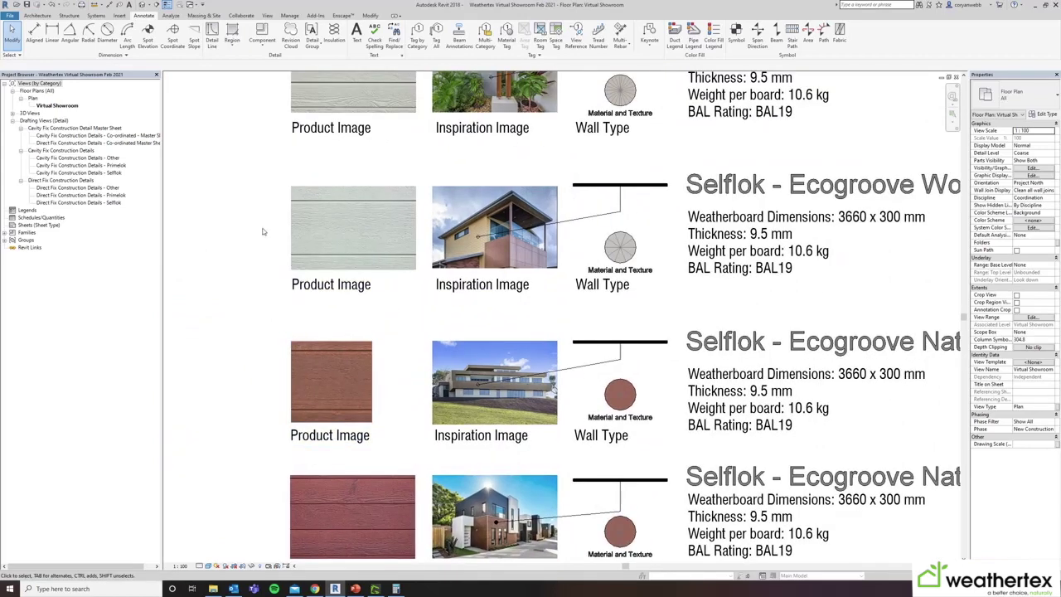
pyautogui.moveTo(254, 247); pyautogui.dragTo(223, 415, button='middle')
pyautogui.moveTo(202, 143); pyautogui.dragTo(206, 271, button='middle')
pyautogui.scroll(-3, 619, 216)
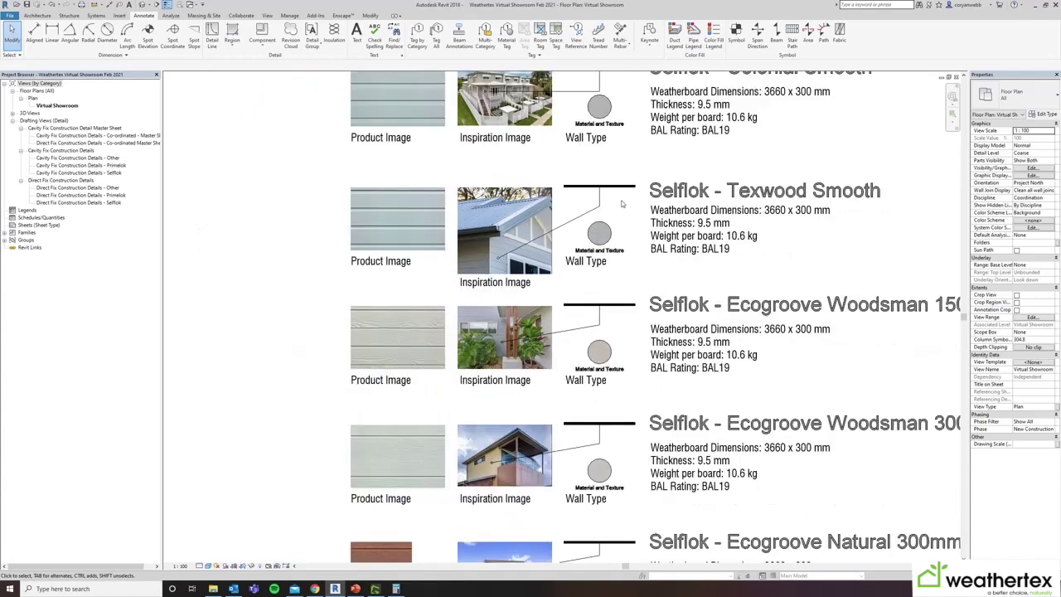
# Inspect the type properties of the Selflok Texwood Smooth sample wall and clear the selection.
pyautogui.moveTo(619, 216); pyautogui.dragTo(414, 269, button='middle')
pyautogui.click(389, 248)
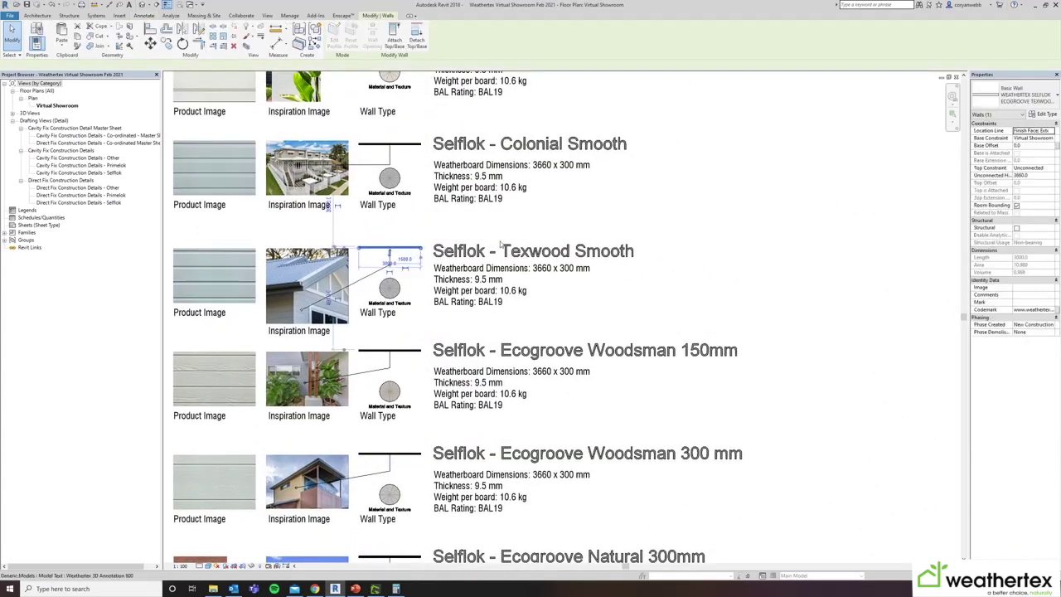
pyautogui.click(1042, 114)
pyautogui.press('Escape')
pyautogui.click(567, 280)
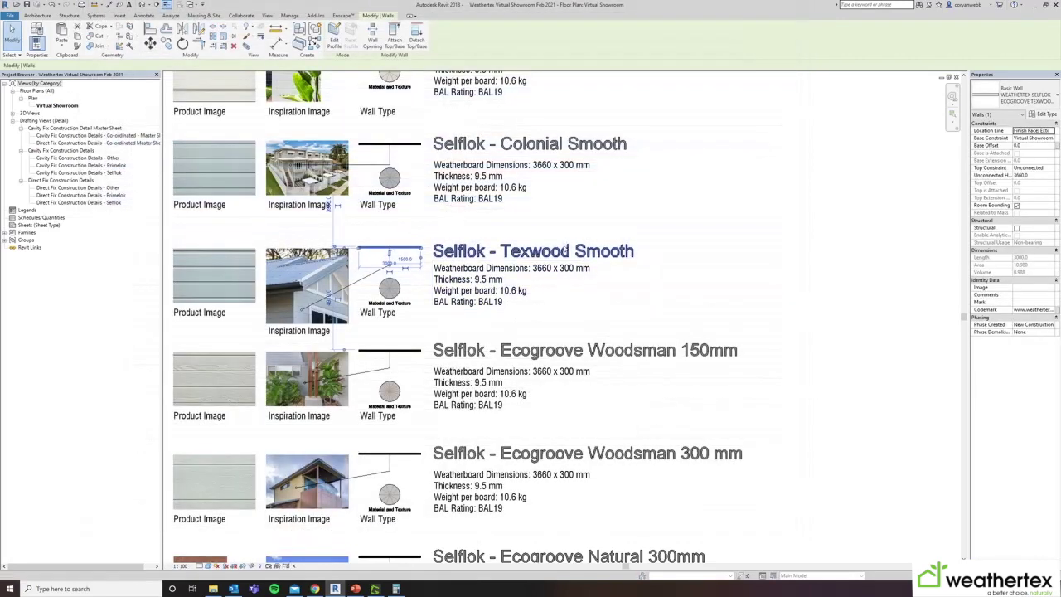
pyautogui.press('Escape')
pyautogui.scroll(-2, 412, 322)
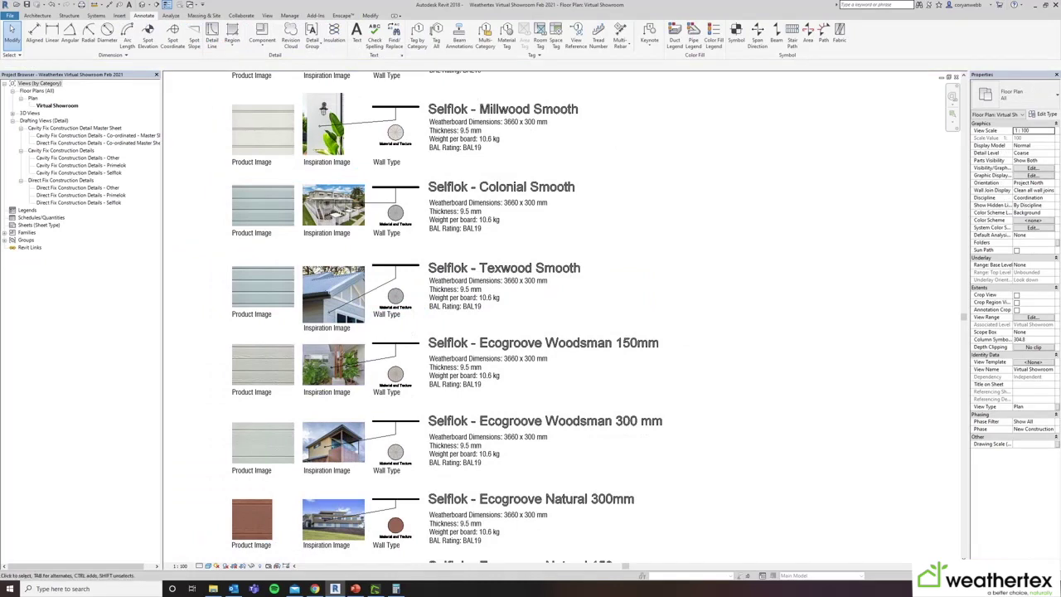
# Switch to File Explorer, locate the Revit Materials folder in the user's Documents folder on drive C, and return to Revit.
pyautogui.hotkey('alt', 'Tab')
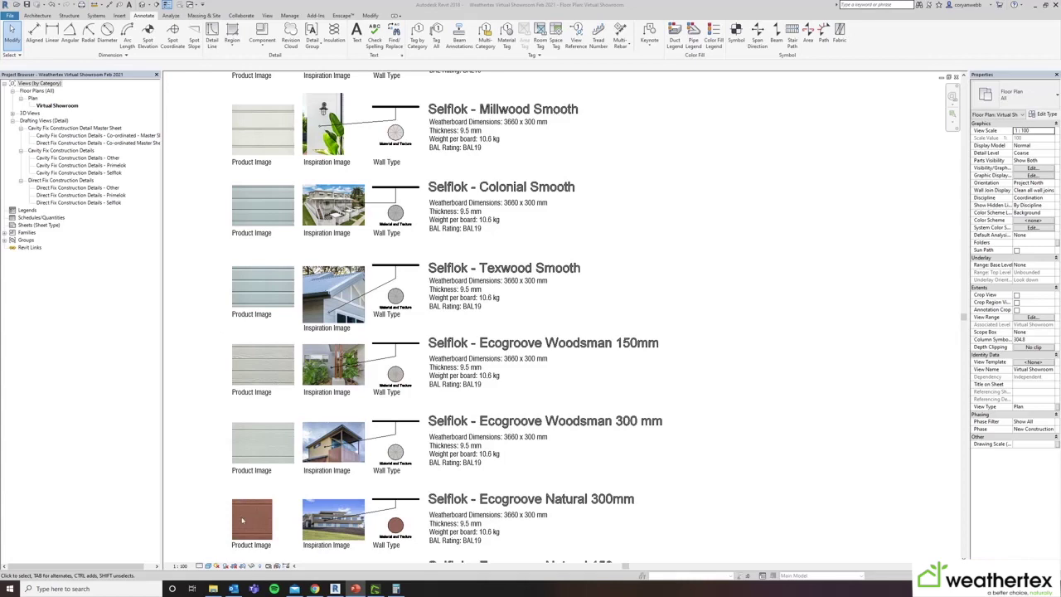
pyautogui.click(213, 589)
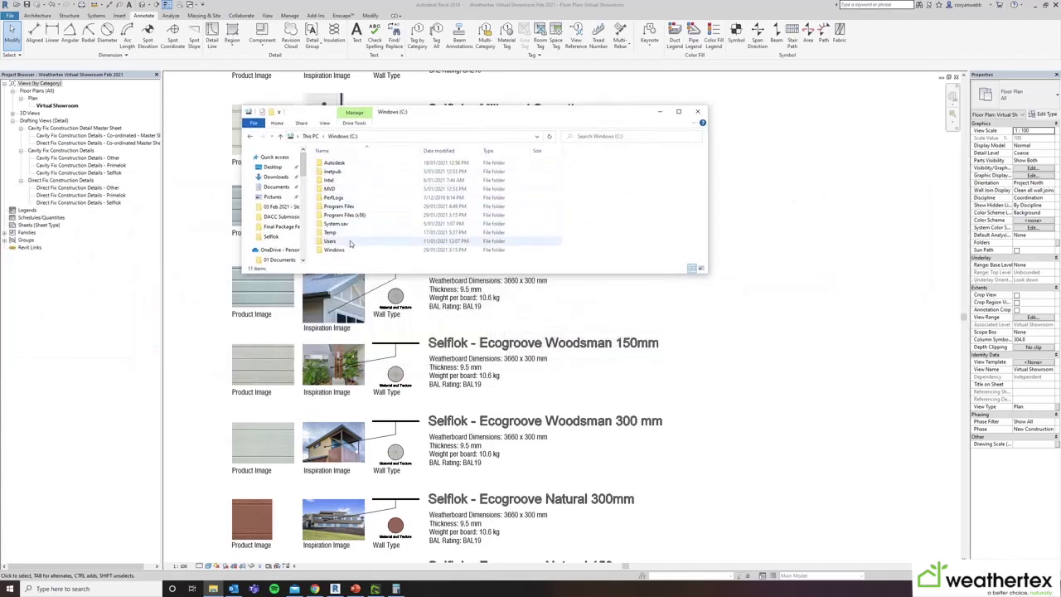
pyautogui.doubleClick(350, 241)
pyautogui.doubleClick(336, 172)
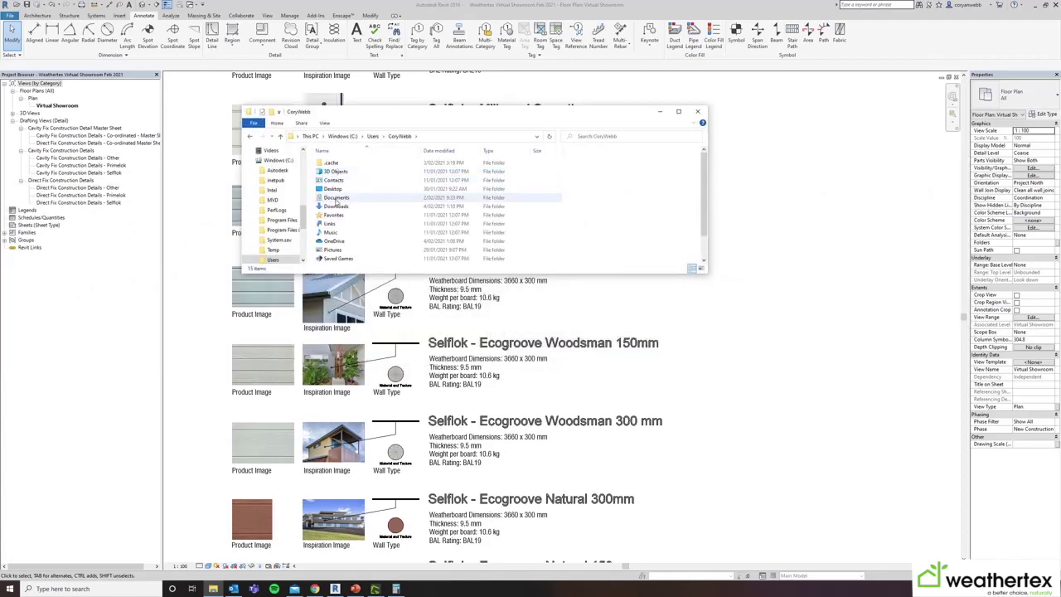
pyautogui.doubleClick(335, 199)
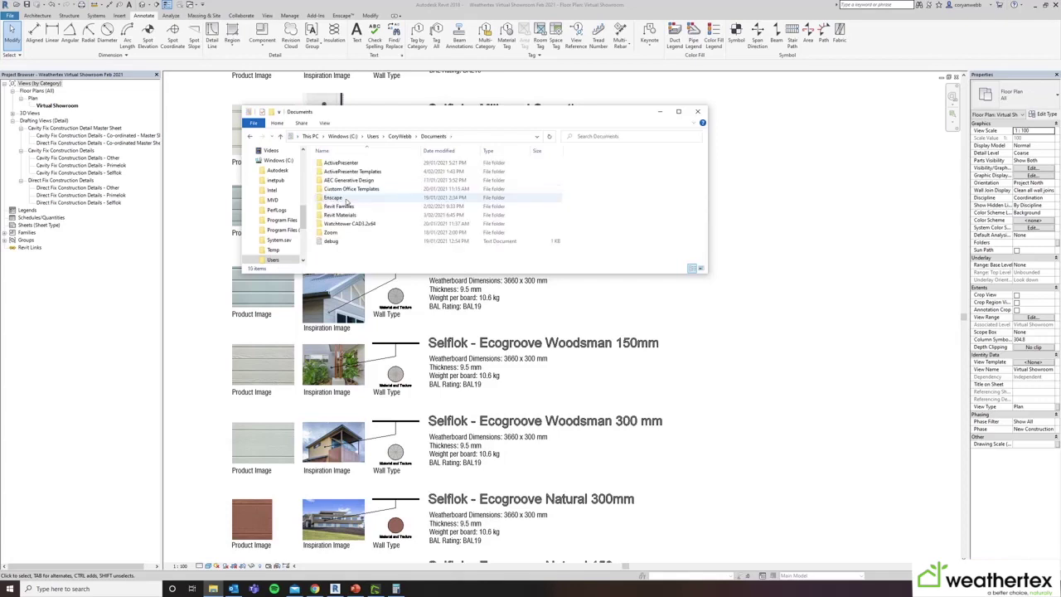
pyautogui.click(352, 217)
pyautogui.click(179, 148)
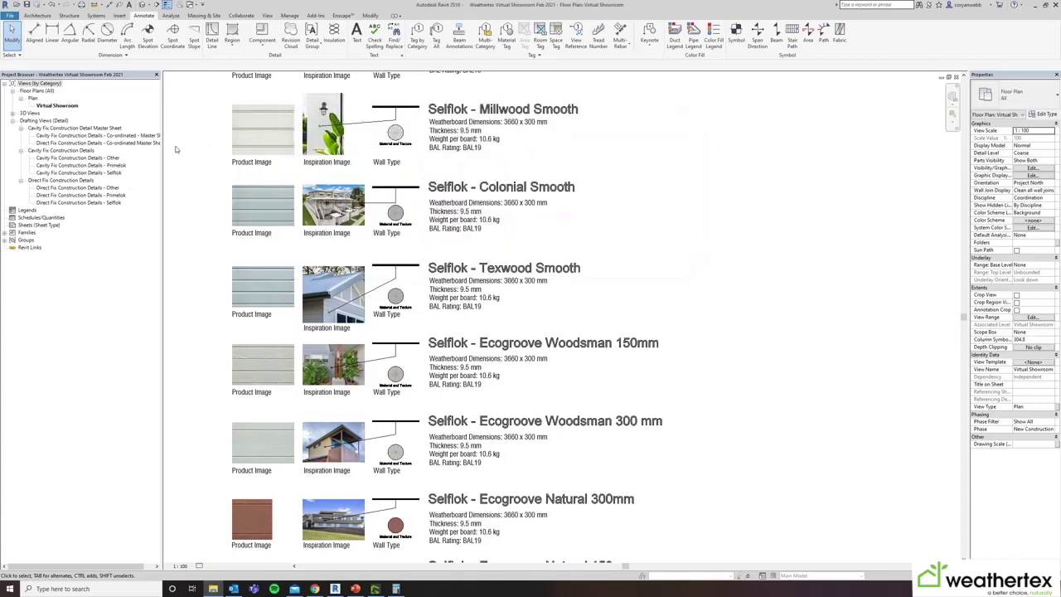
# Review the Additional Render Appearance Paths in the rendering options, checking the Revit Materials folder path, and close without saving.
pyautogui.click(10, 16)
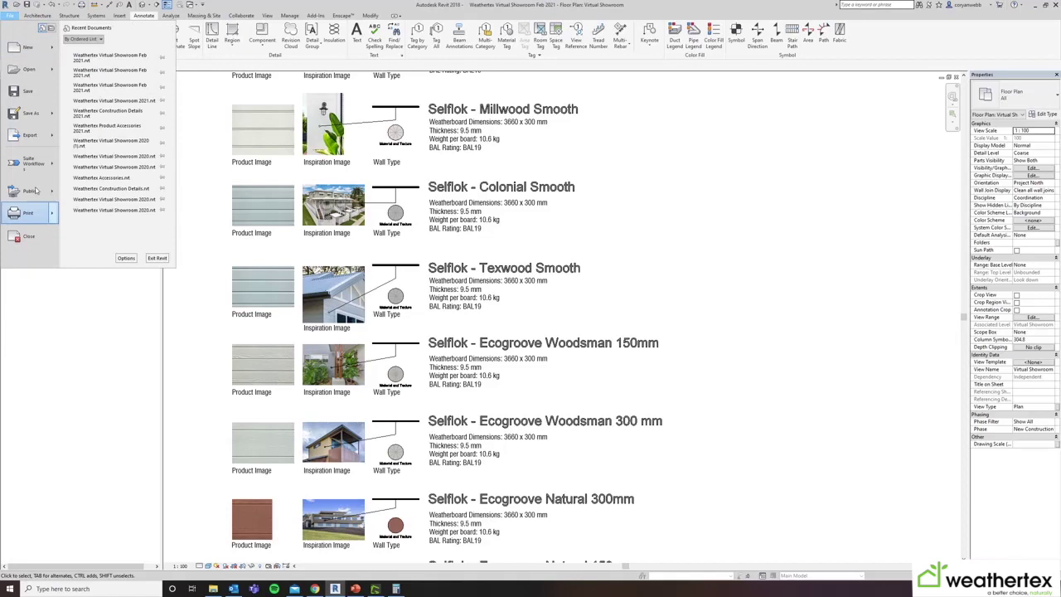
pyautogui.click(126, 258)
pyautogui.click(453, 209)
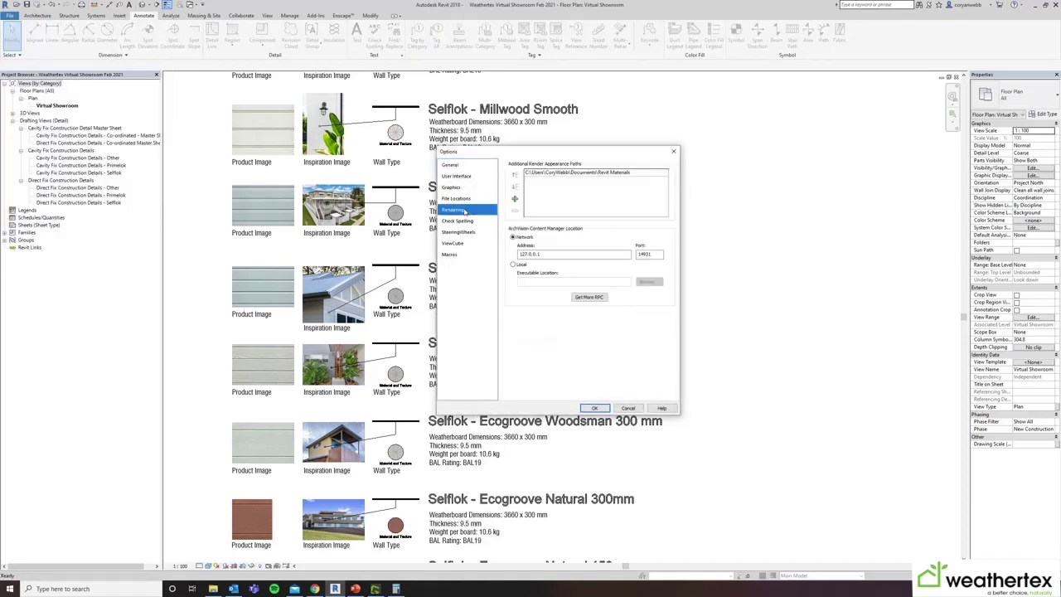
pyautogui.click(515, 199)
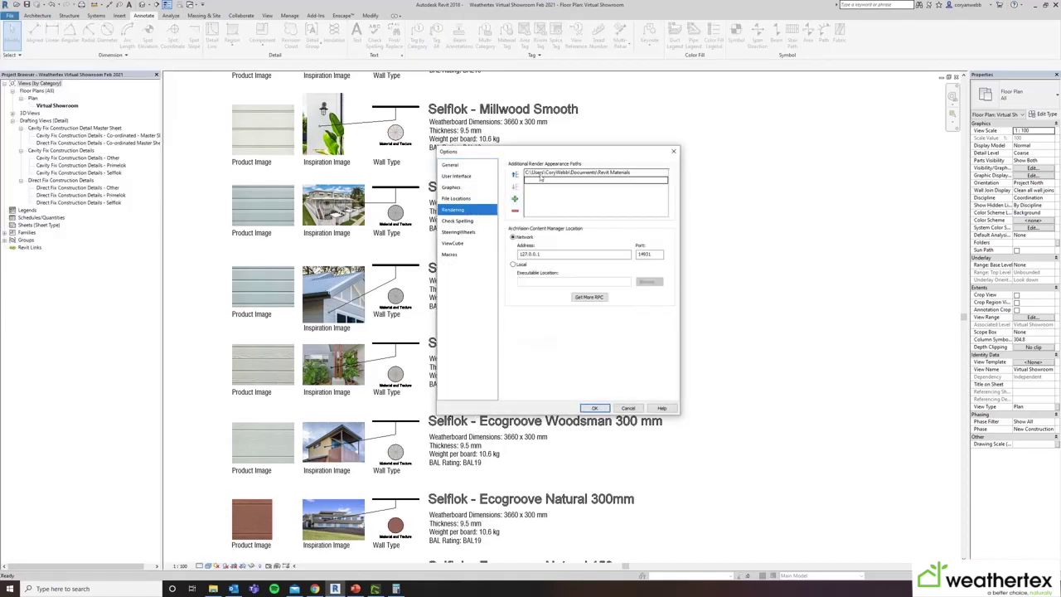
pyautogui.click(540, 174)
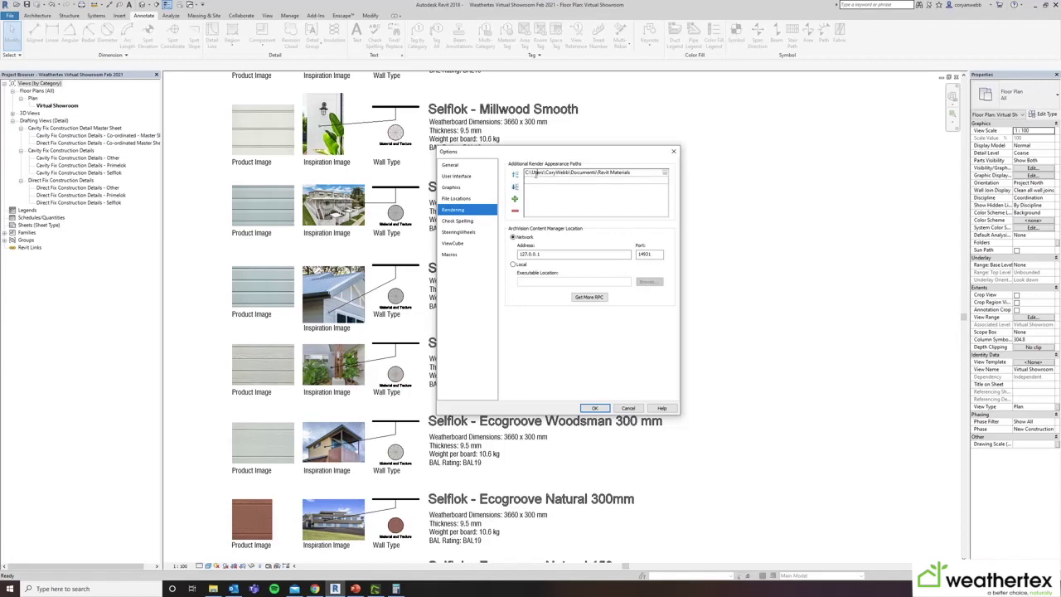
pyautogui.moveTo(527, 172); pyautogui.dragTo(635, 171)
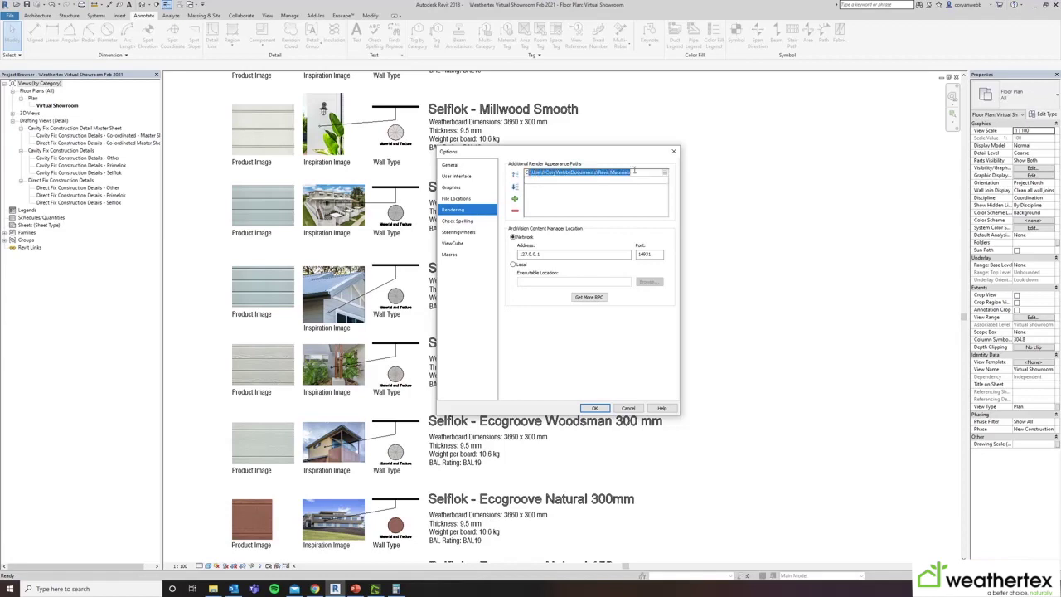
pyautogui.click(629, 409)
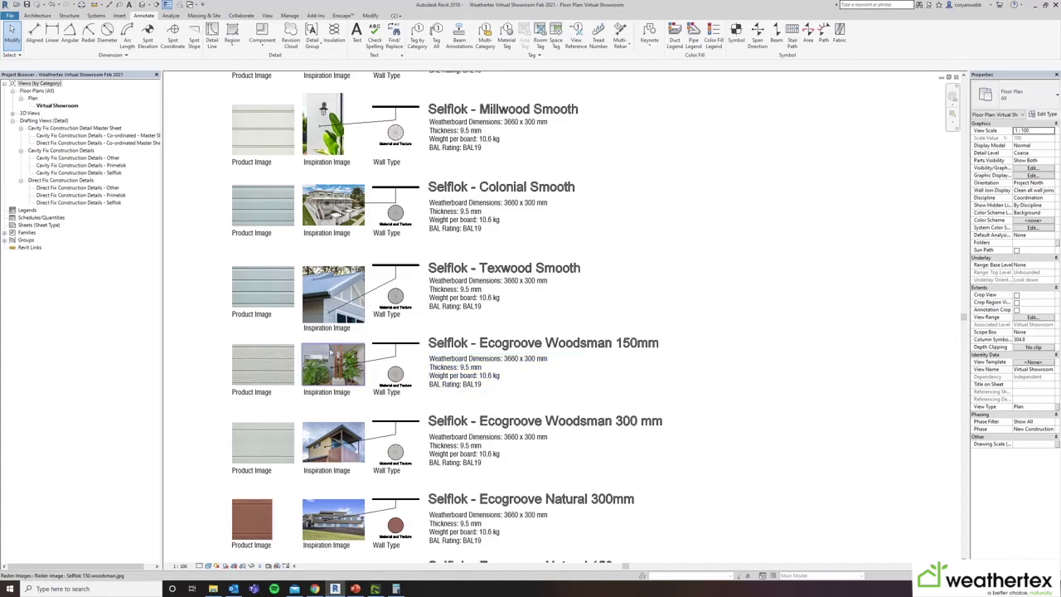
# Load the Weathertex.adsklib material library from the Revit Materials folder into the Material Browser.
pyautogui.click(290, 16)
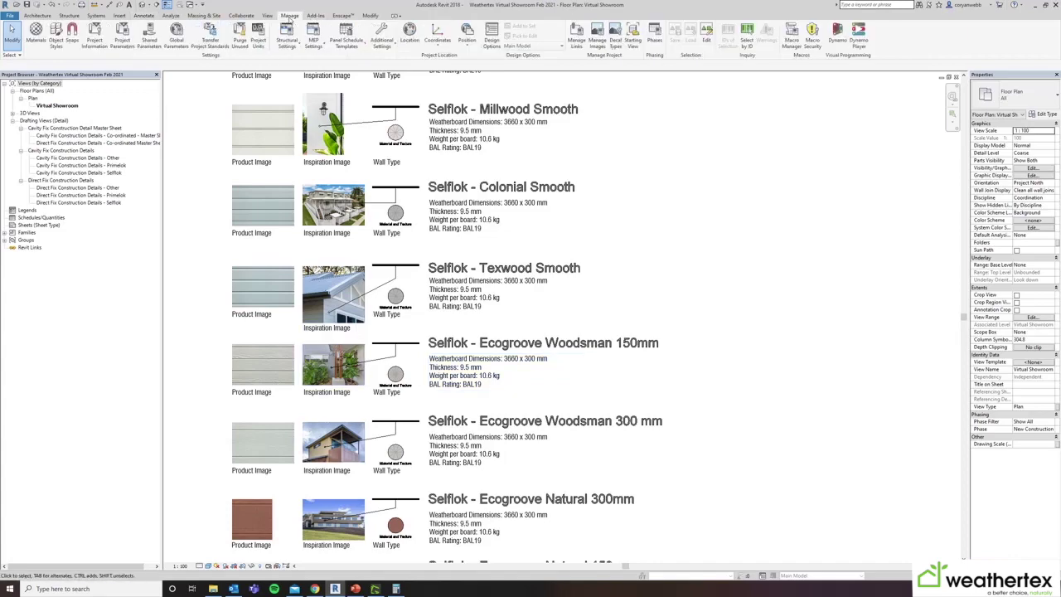
pyautogui.click(36, 37)
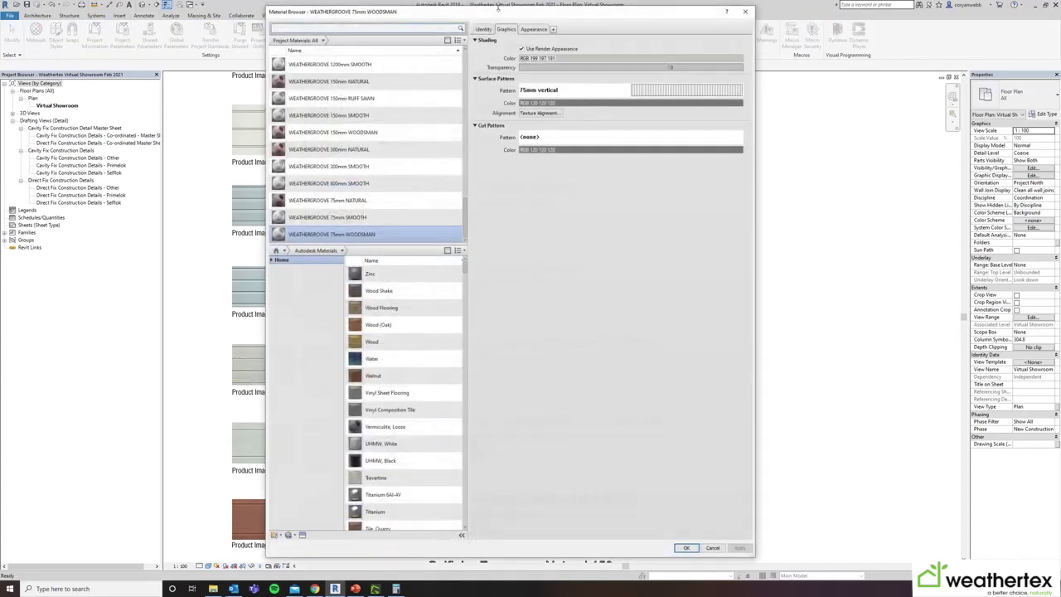
pyautogui.click(277, 535)
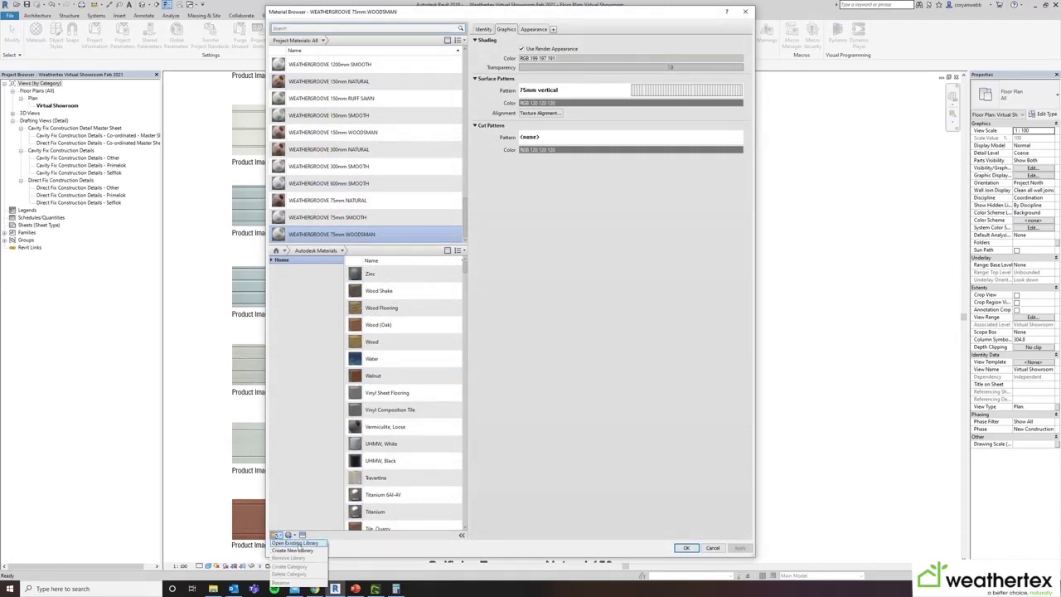
pyautogui.click(297, 543)
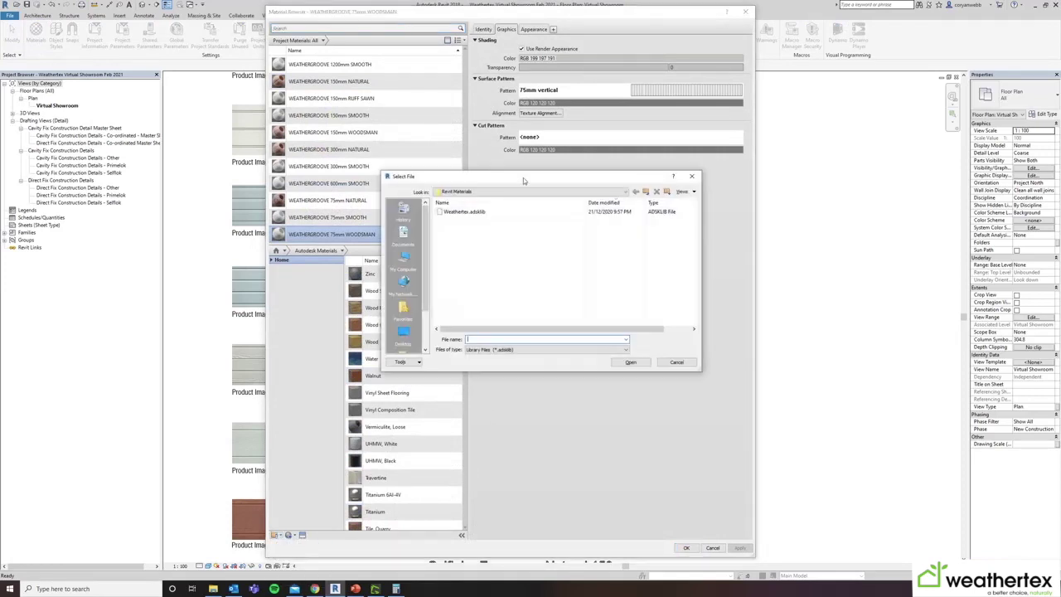
pyautogui.click(469, 194)
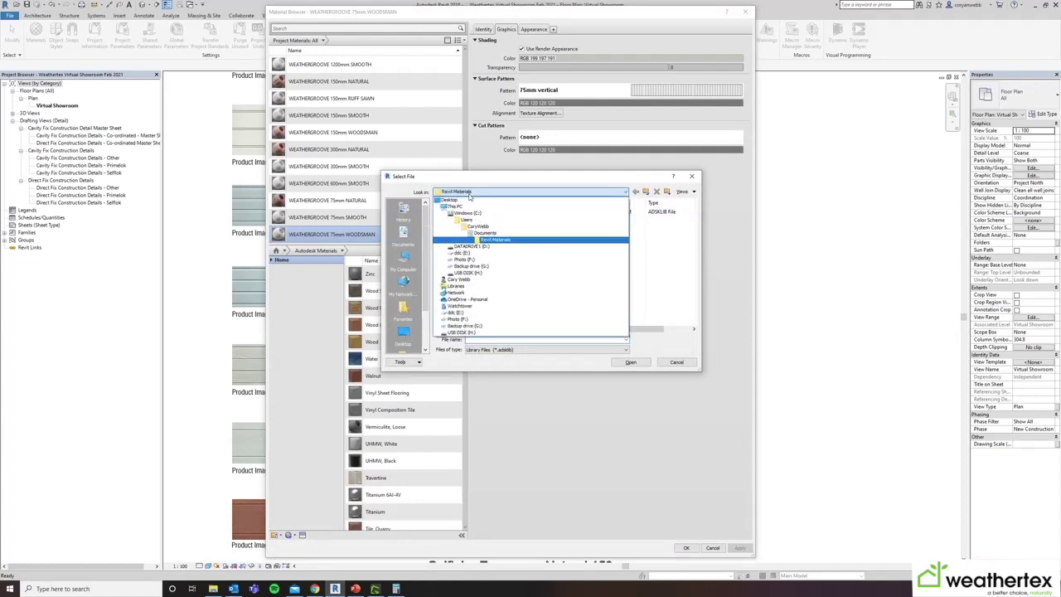
pyautogui.click(495, 239)
pyautogui.click(465, 213)
pyautogui.click(631, 362)
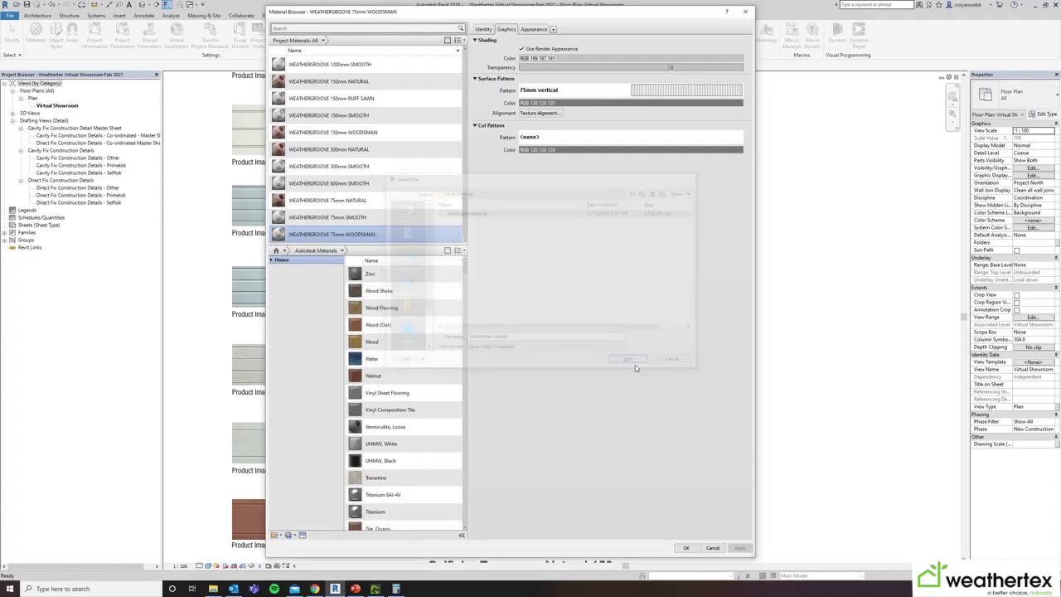
pyautogui.click(393, 363)
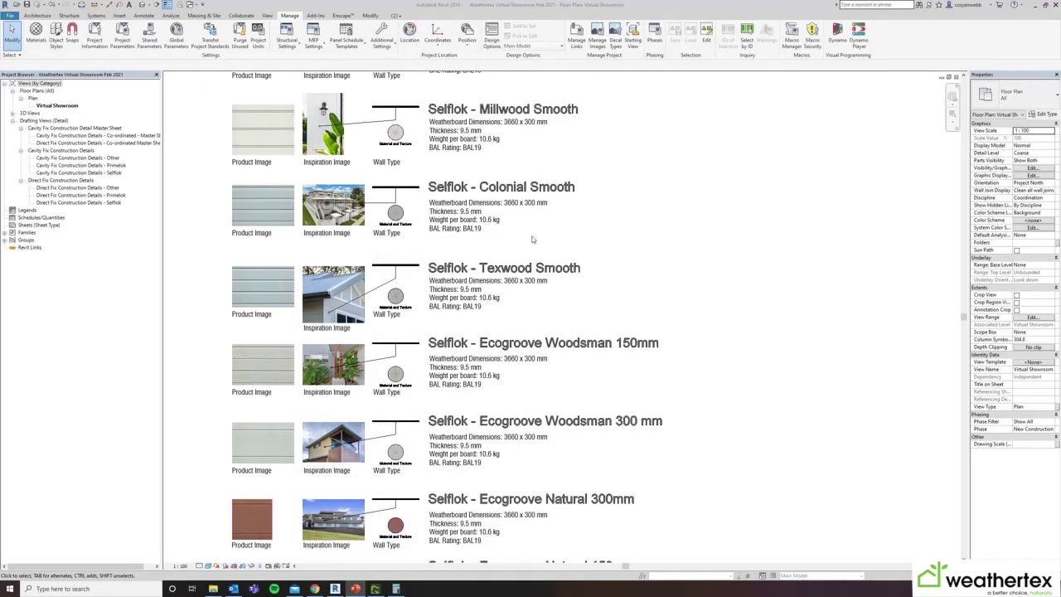
# Open the default 3D view and bring the Weathergroove sample walls into view for close inspection.
pyautogui.click(143, 5)
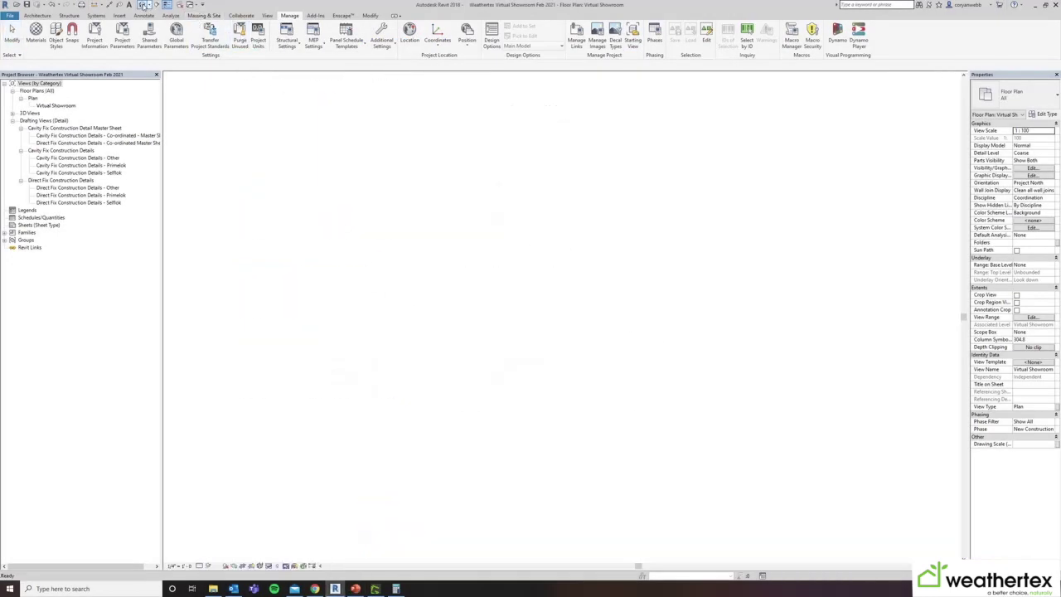
pyautogui.scroll(8, 364, 337)
pyautogui.scroll(-2, 396, 298)
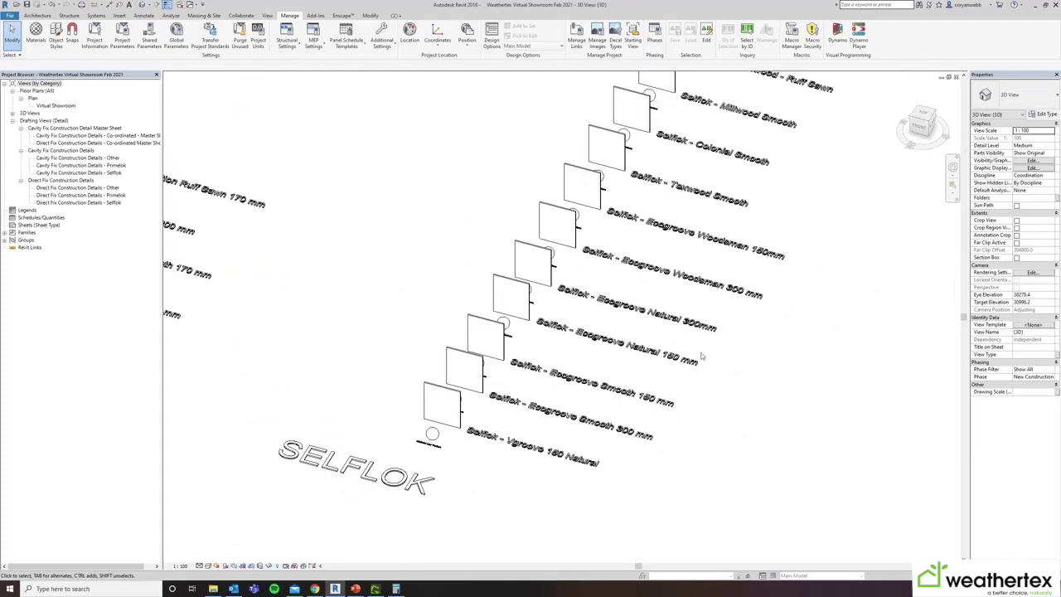
pyautogui.moveTo(777, 370); pyautogui.dragTo(159, 292, button='middle')
pyautogui.moveTo(710, 455); pyautogui.dragTo(215, 301, button='middle')
pyautogui.scroll(3, 417, 393)
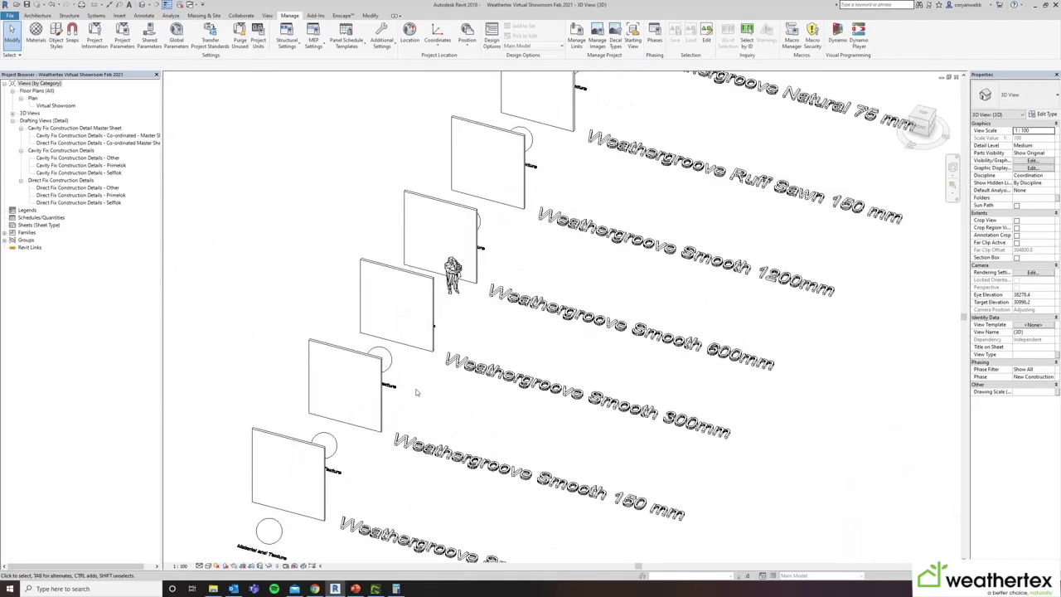
# Compare the Shaded and Consistent Colors visual styles on the Weathergroove walls, finish with Realistic, and inspect the textures.
pyautogui.click(208, 567)
pyautogui.click(236, 532)
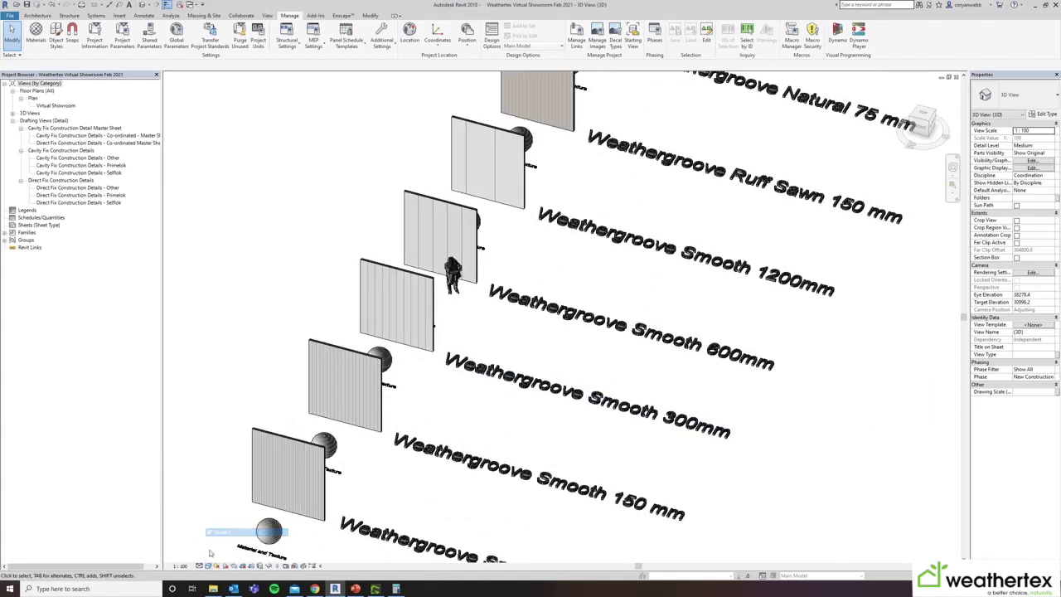
pyautogui.click(208, 566)
pyautogui.click(228, 543)
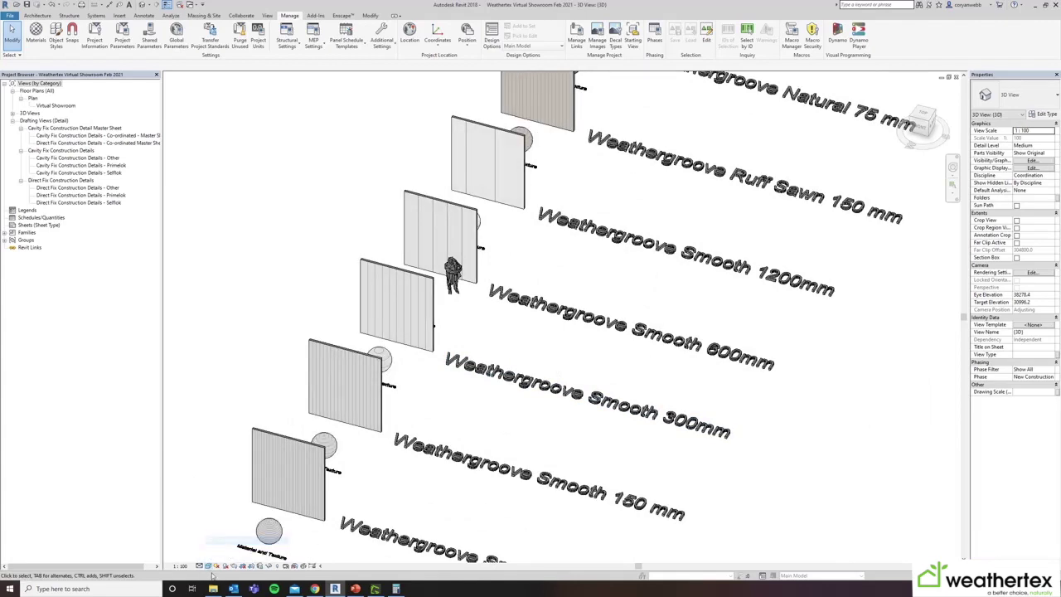
pyautogui.click(209, 567)
pyautogui.click(225, 552)
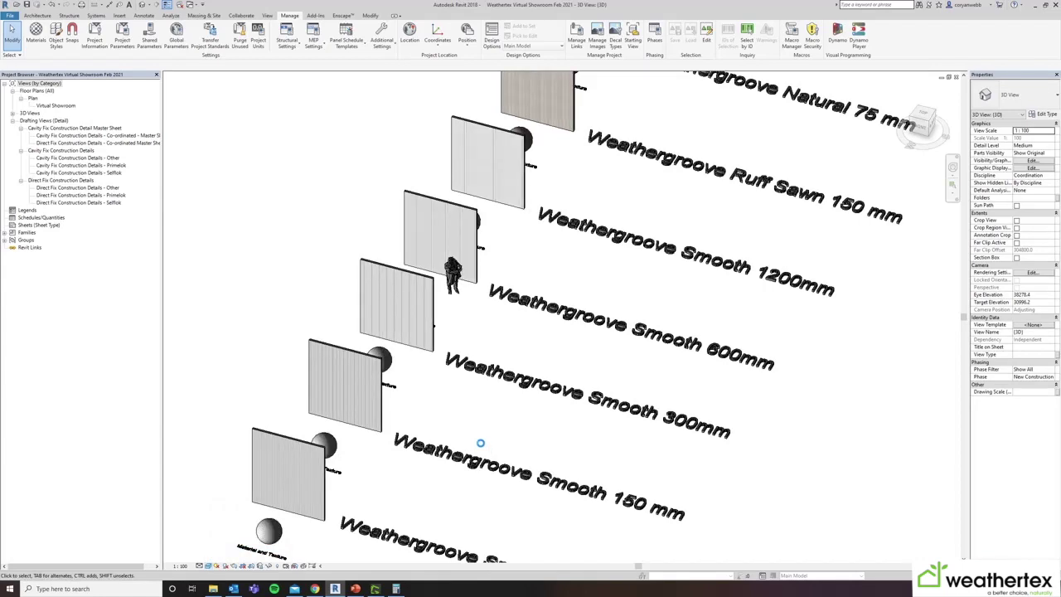
pyautogui.scroll(5, 398, 336)
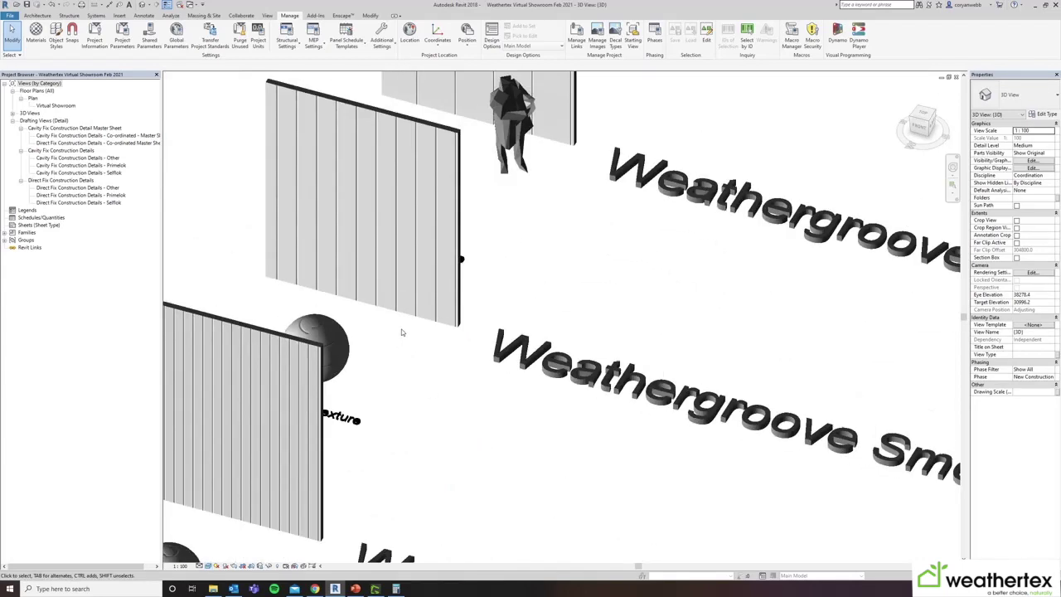
pyautogui.scroll(-5, 401, 333)
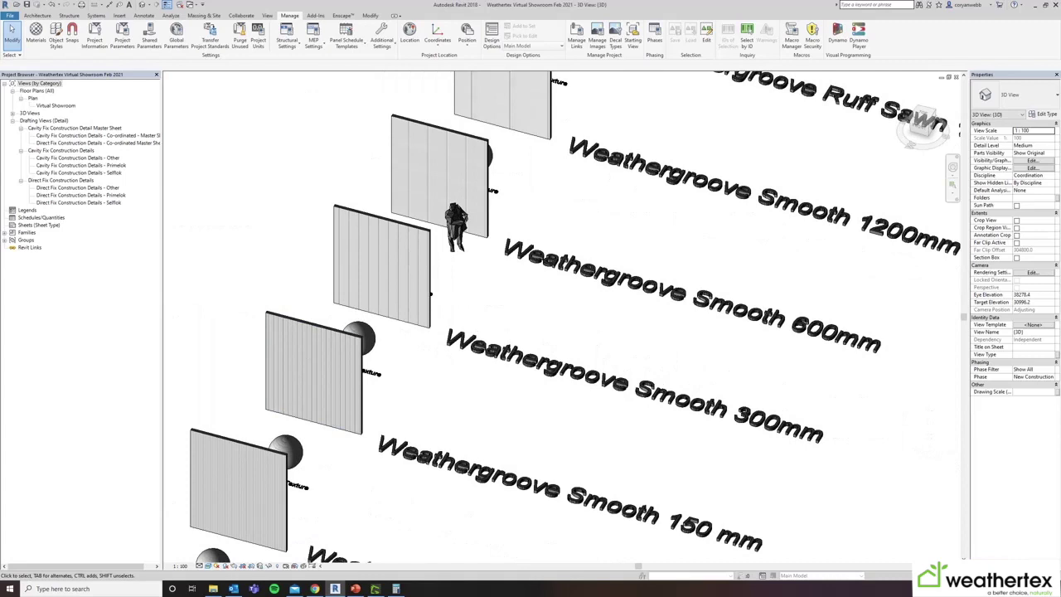
# Start the Enscape live rendering of the 3D view, look at the Weathergroove walls, and return to Revit.
pyautogui.click(341, 16)
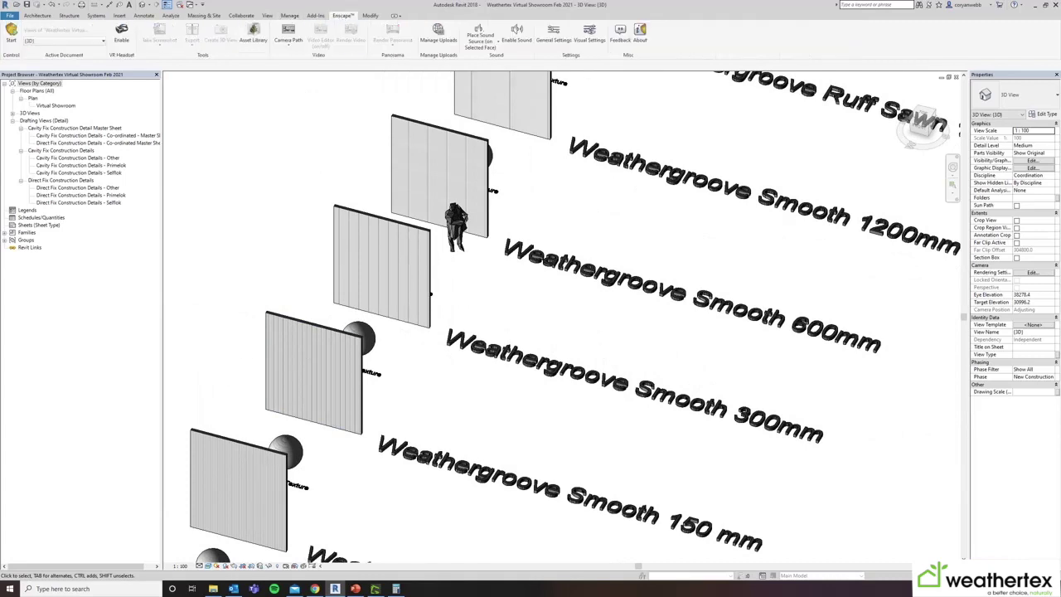
pyautogui.click(11, 33)
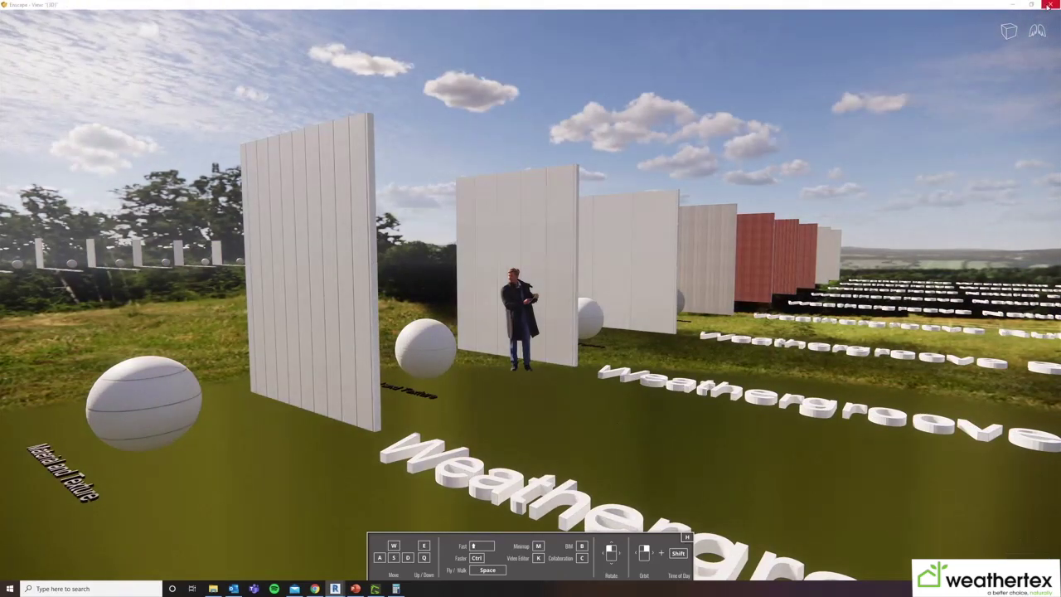
pyautogui.click(1017, 4)
# Check the Virtual Showroom floor plan, reopen the 3D view, and locate the example building clad in Weathergroove panels.
pyautogui.scroll(-5, 431, 344)
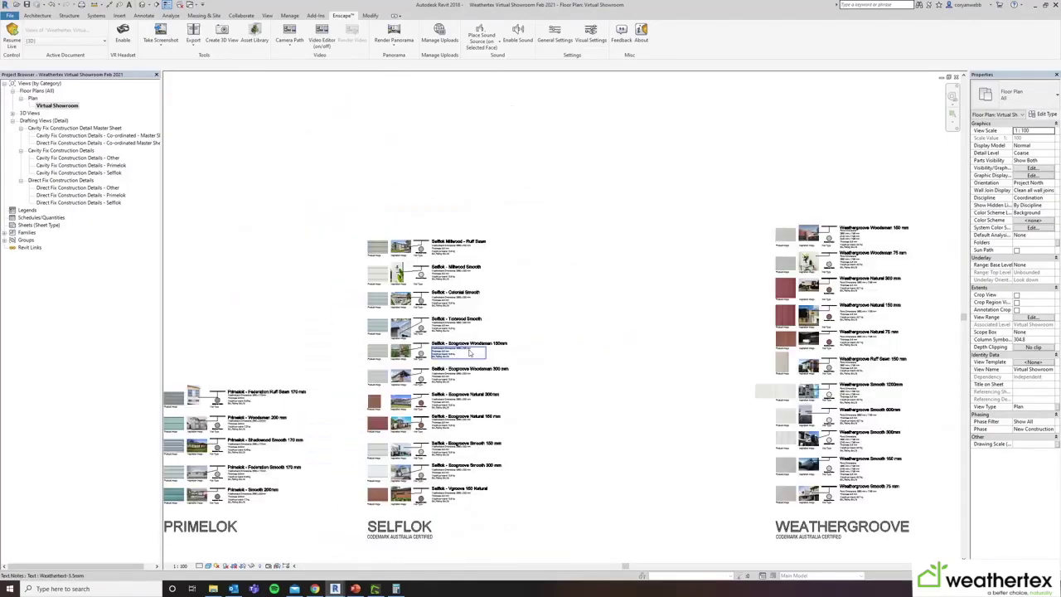
pyautogui.moveTo(455, 370); pyautogui.dragTo(293, 201, button='middle')
pyautogui.click(142, 4)
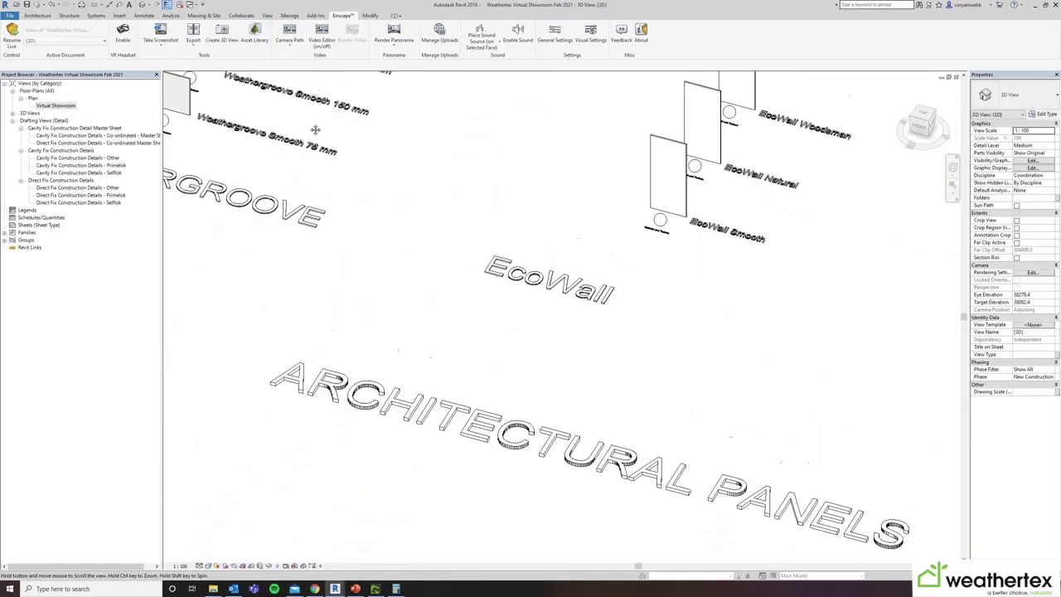
pyautogui.moveTo(315, 130); pyautogui.dragTo(312, 92, button='middle')
pyautogui.scroll(-3, 358, 281)
pyautogui.moveTo(233, 251); pyautogui.dragTo(476, 285, button='middle')
pyautogui.scroll(4, 476, 284)
pyautogui.scroll(4, 278, 427)
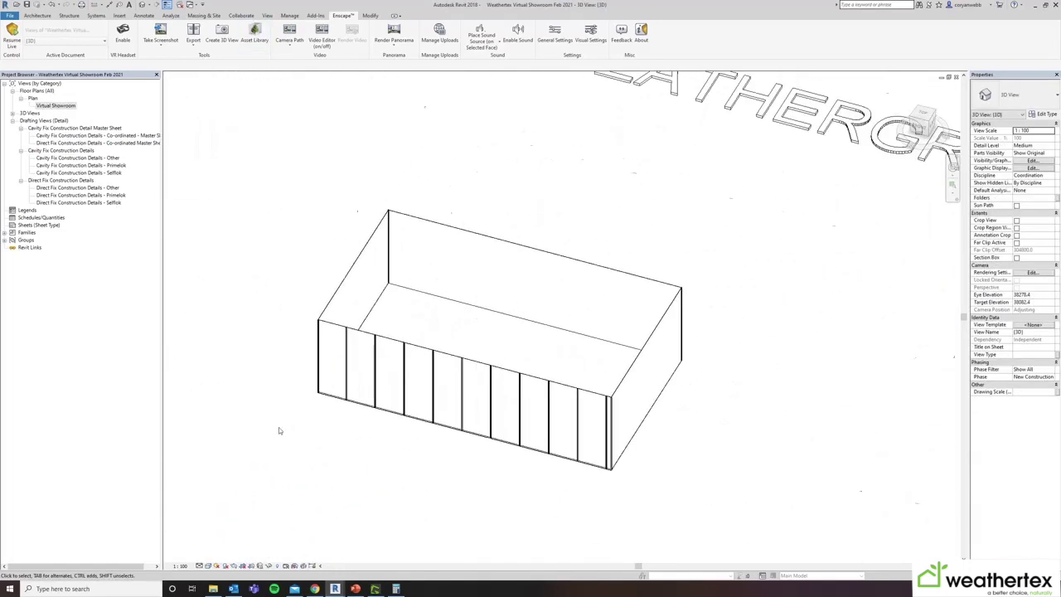
pyautogui.scroll(4, 442, 284)
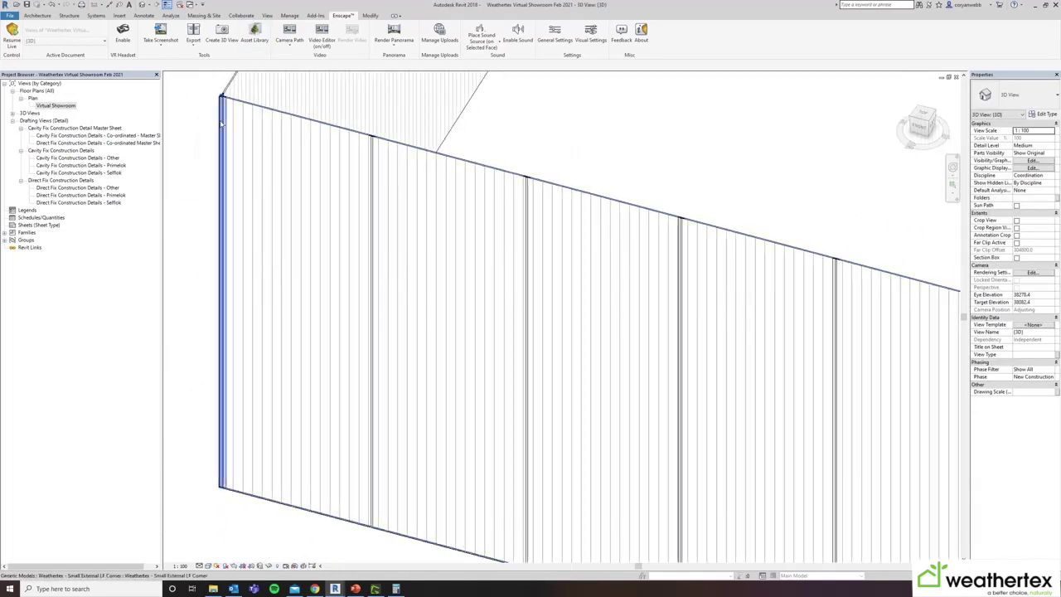
# Inspect the external corner trim and the cavity closer along the base of the example building, clearing each selection.
pyautogui.click(219, 128)
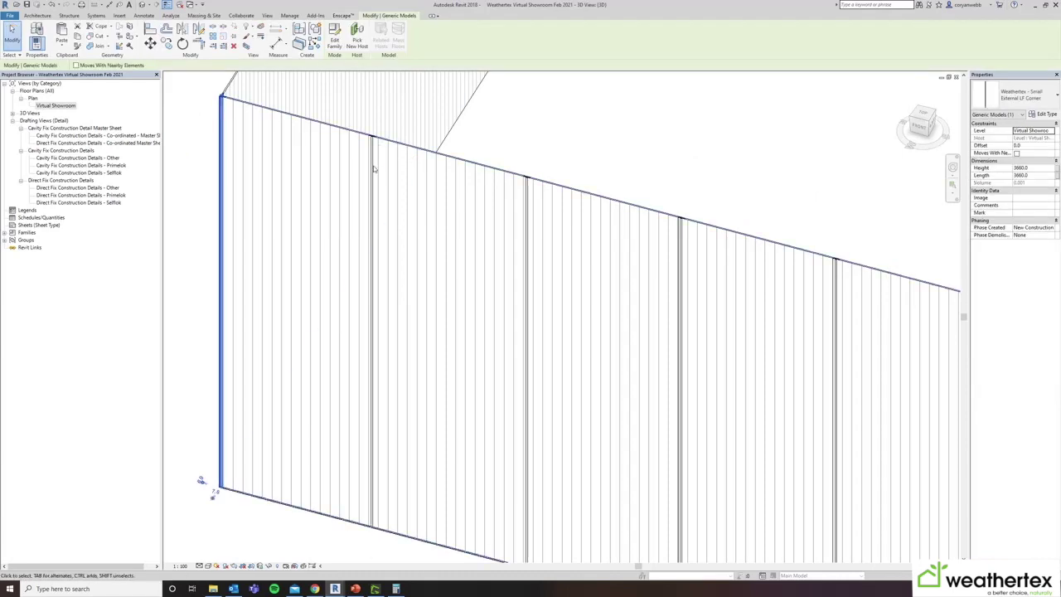
pyautogui.press('Escape')
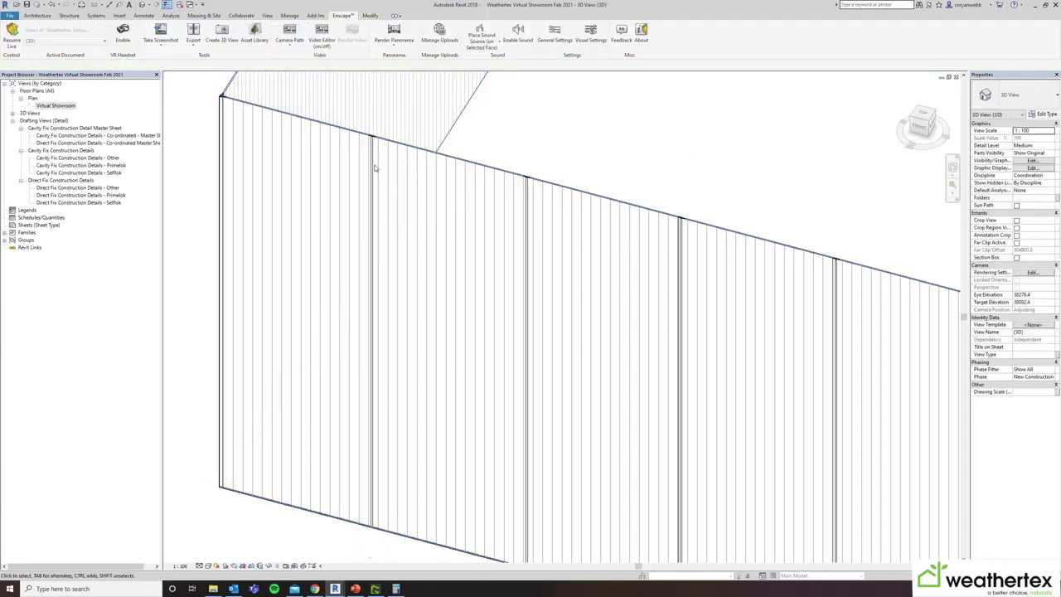
pyautogui.click(274, 501)
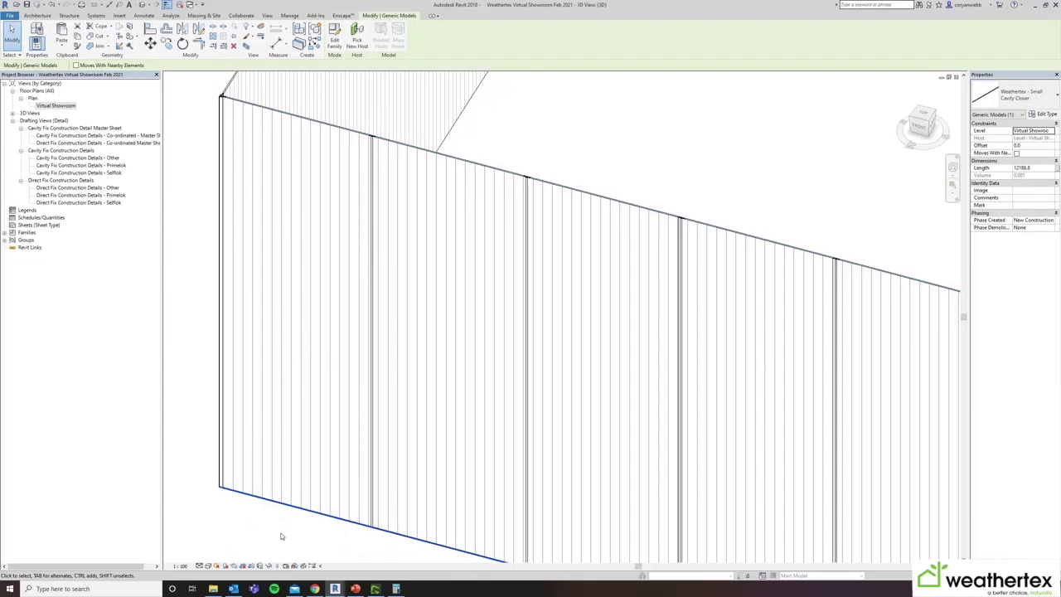
pyautogui.moveTo(282, 537); pyautogui.dragTo(258, 453, button='middle')
pyautogui.scroll(-3, 258, 453)
pyautogui.press('Escape')
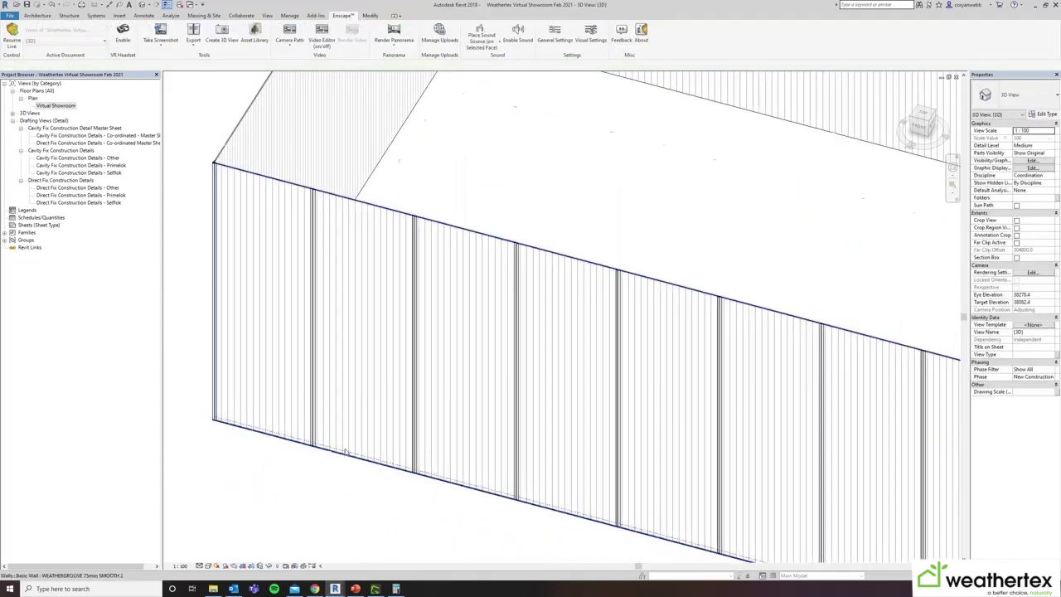
# Create a new project from the Construction Template.
pyautogui.scroll(-3, 347, 452)
pyautogui.scroll(1, 418, 492)
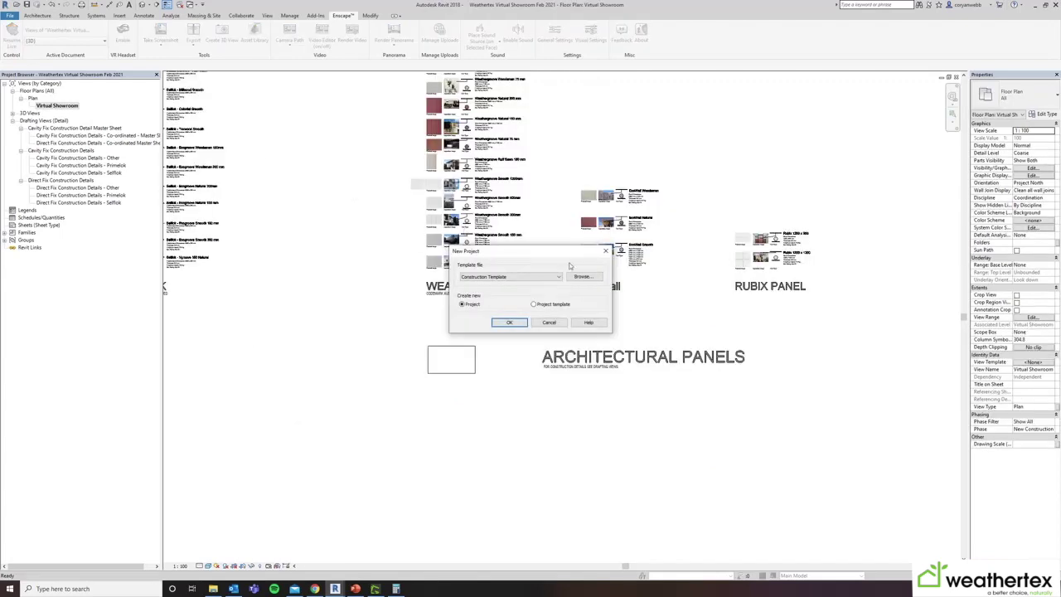
pyautogui.click(511, 322)
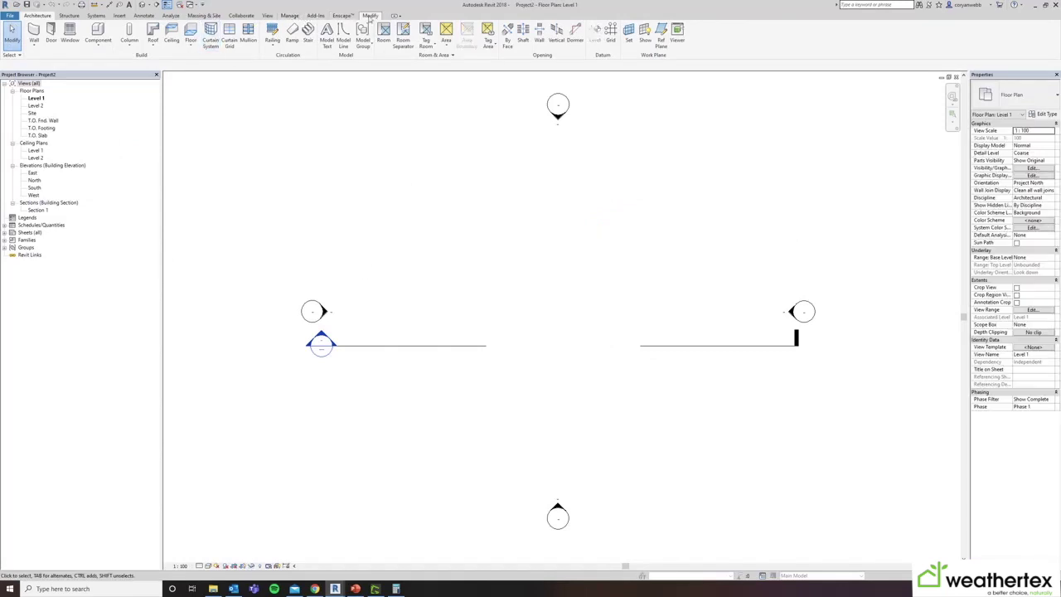
# Choose the Weathertex Virtual Showroom Feb 2021 file in the Revit Materials folder as the source for inserting views.
pyautogui.click(120, 16)
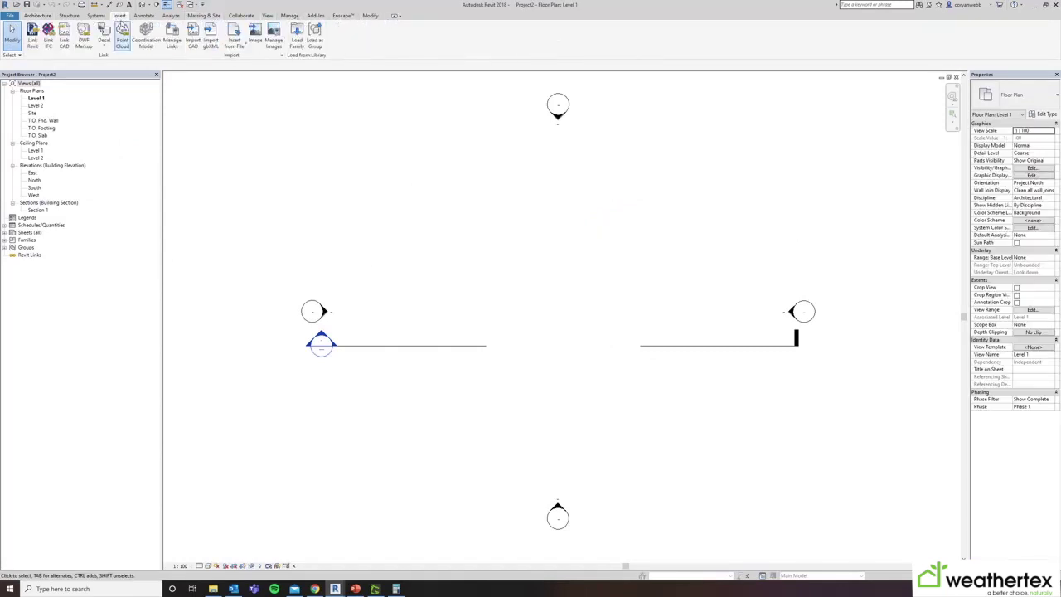
pyautogui.click(234, 42)
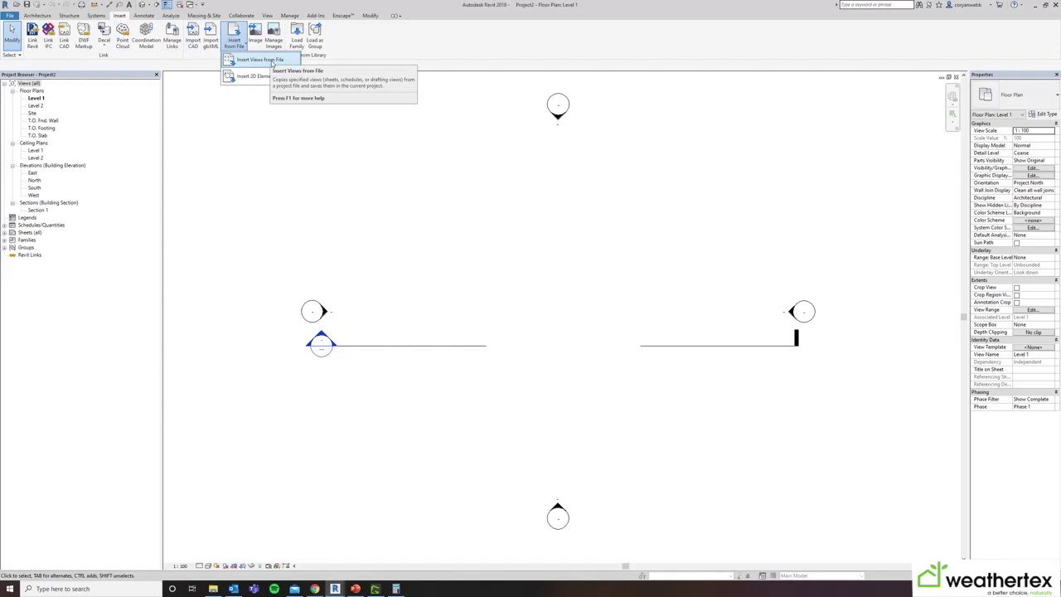
pyautogui.click(265, 60)
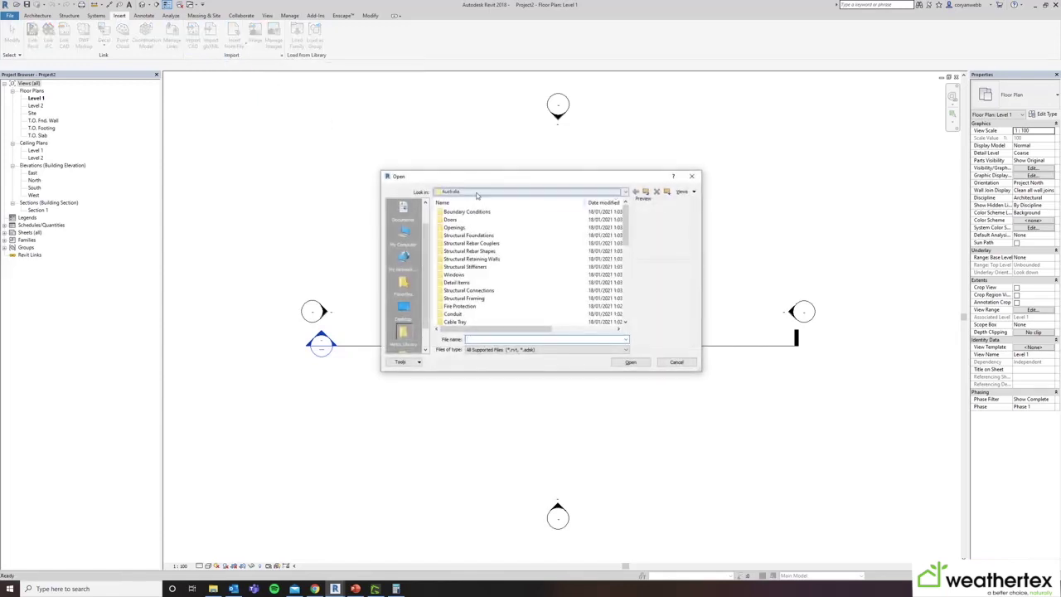
pyautogui.click(477, 195)
pyautogui.click(497, 214)
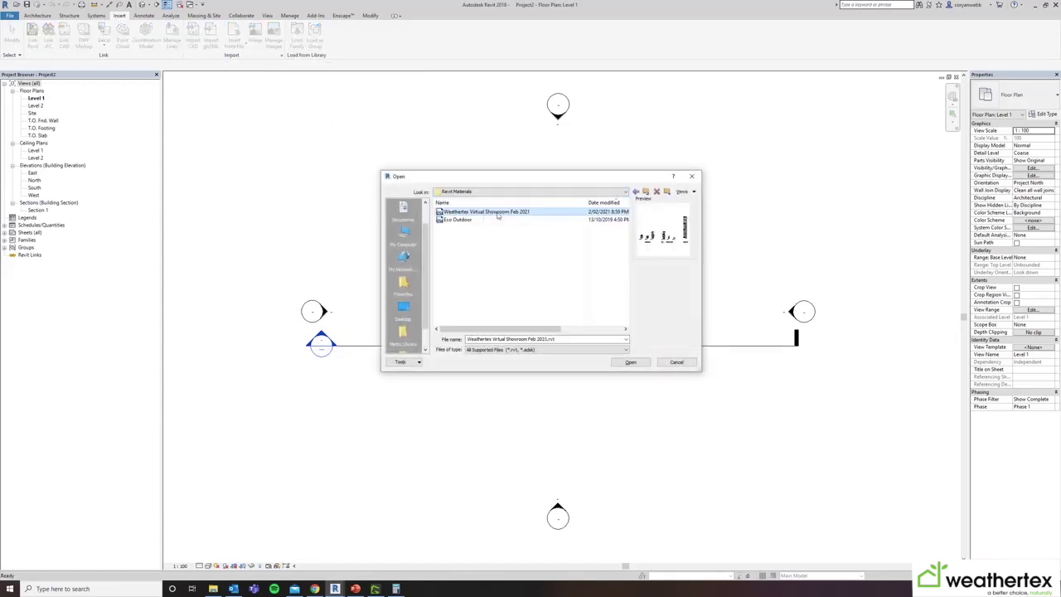
pyautogui.click(631, 362)
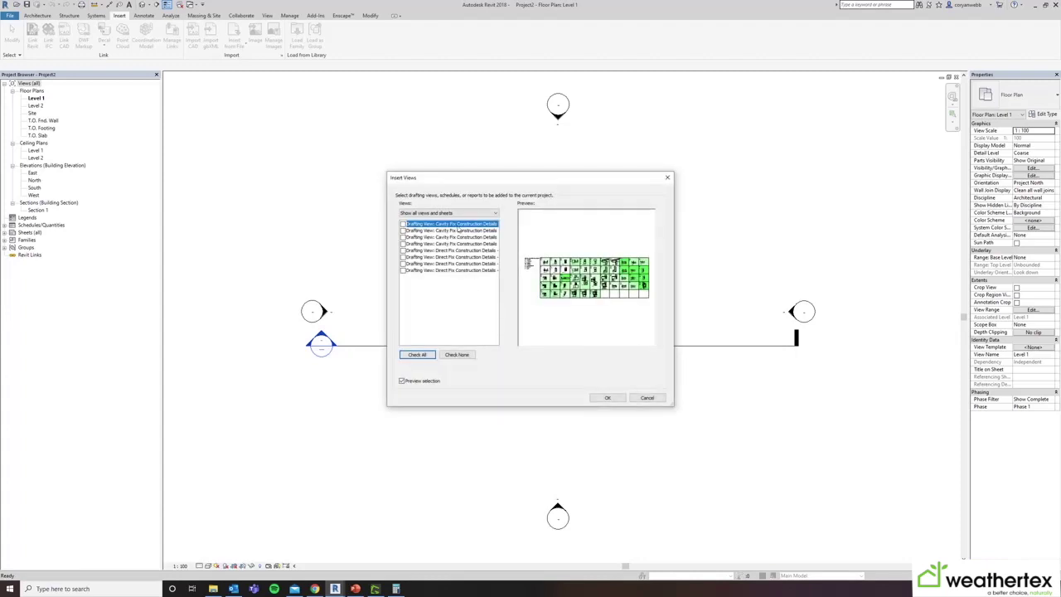
# Insert the Cavity Fix Construction Details - Co-ordinated - Master Sheet drafting view and examine its legend and window details.
pyautogui.click(403, 224)
pyautogui.click(606, 398)
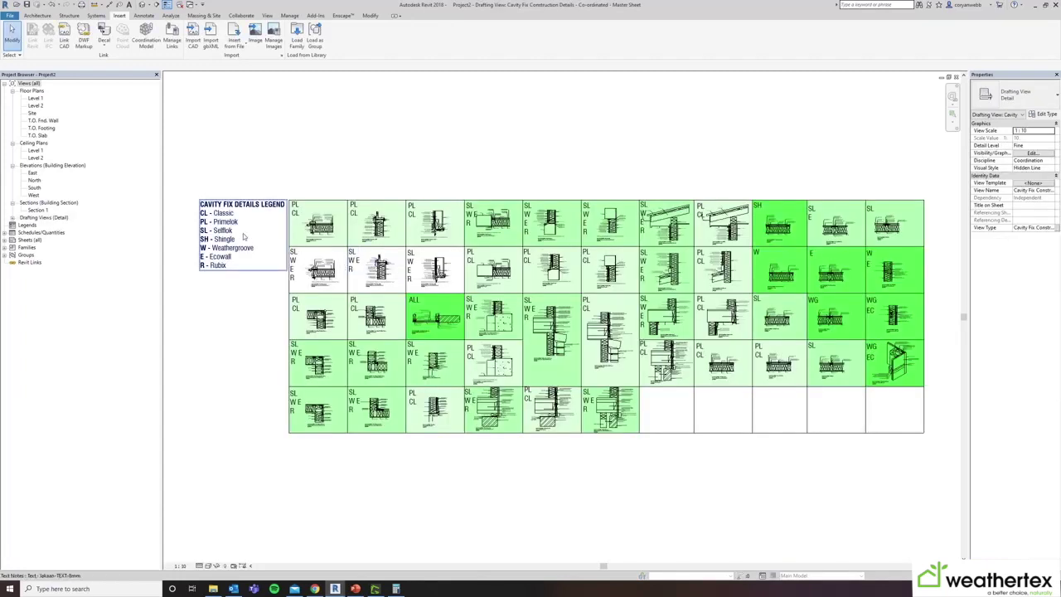
pyautogui.scroll(3, 244, 235)
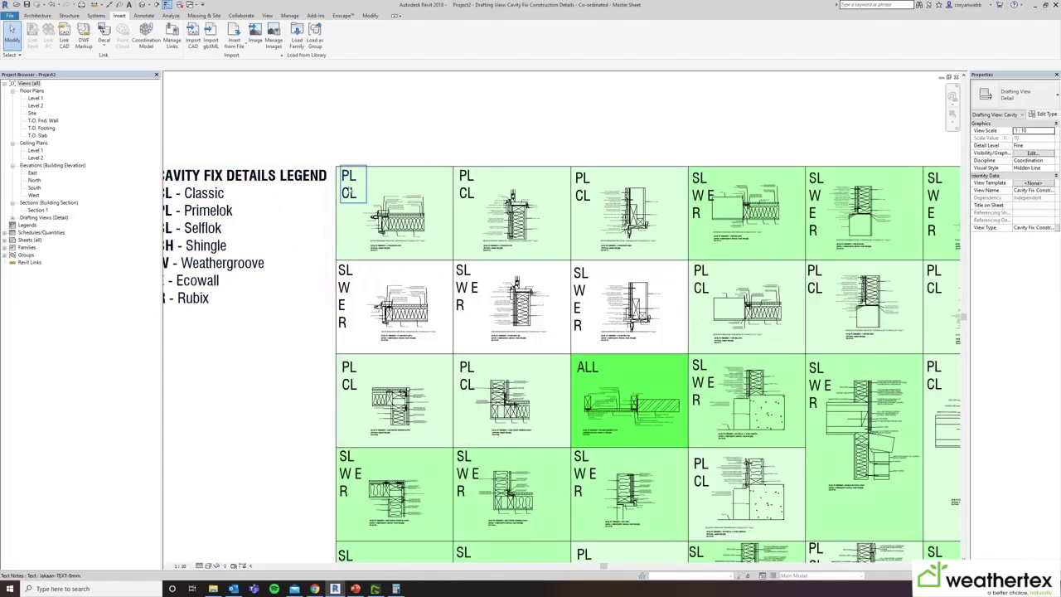
pyautogui.scroll(4, 438, 308)
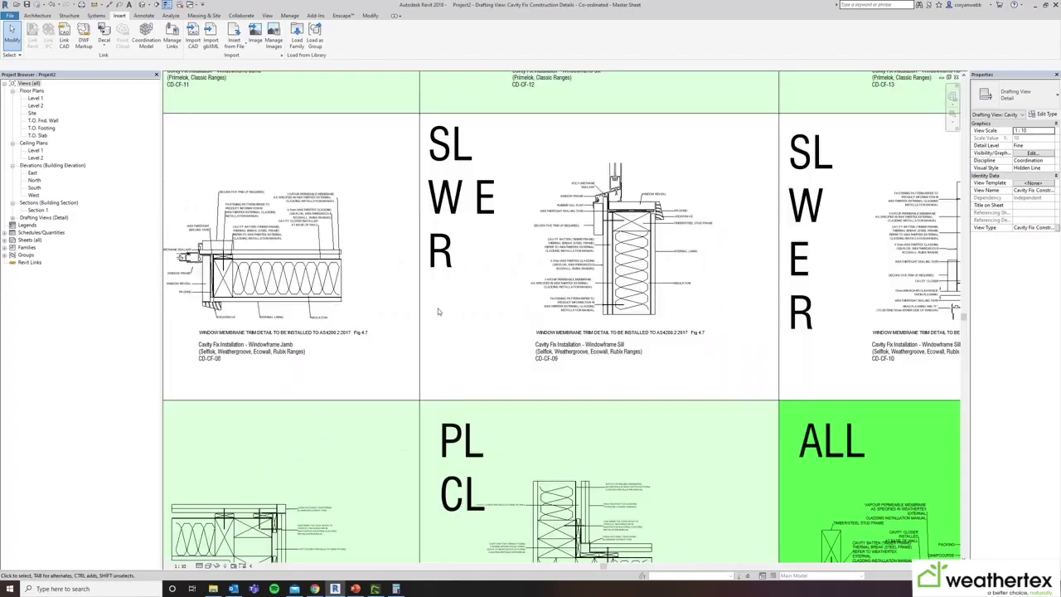
pyautogui.moveTo(729, 368); pyautogui.dragTo(183, 345, button='middle')
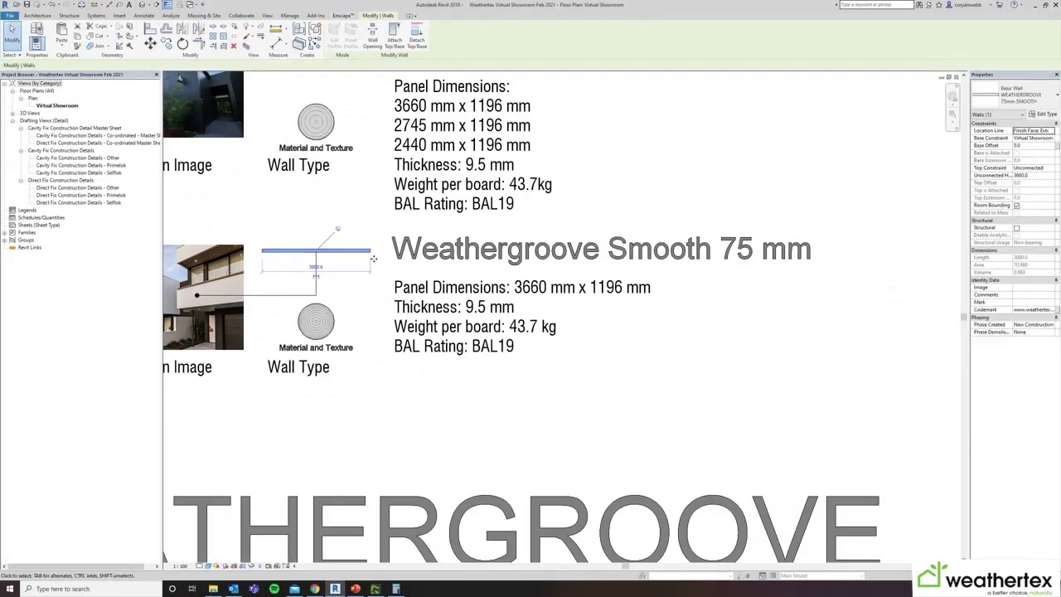
# View the type properties of the WEATHERGROOVE 75mm SMOOTH wall and follow its URL parameter to the product web page.
pyautogui.click(1044, 116)
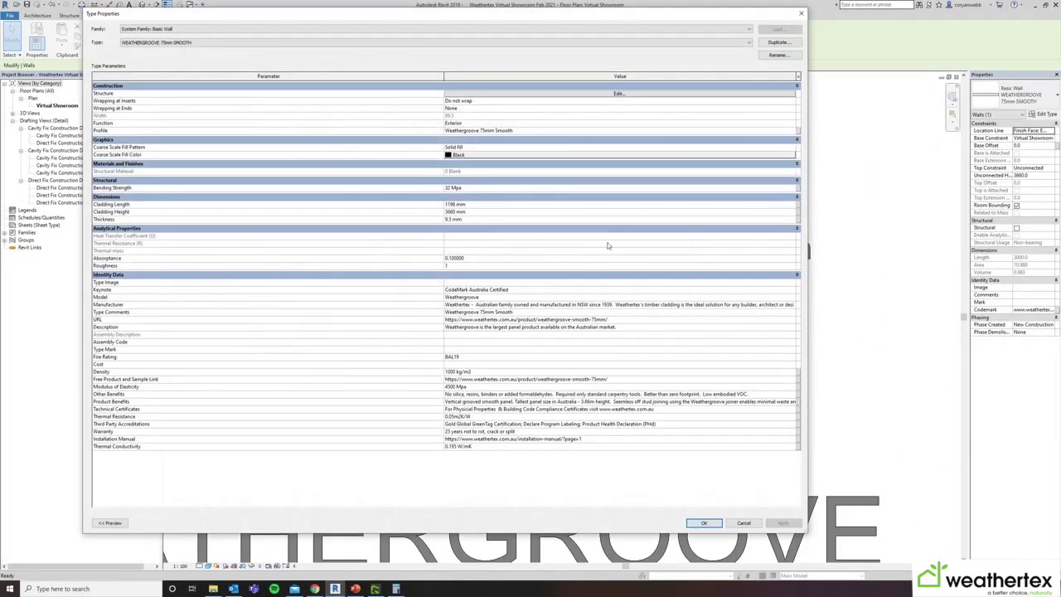
pyautogui.click(526, 133)
pyautogui.click(788, 321)
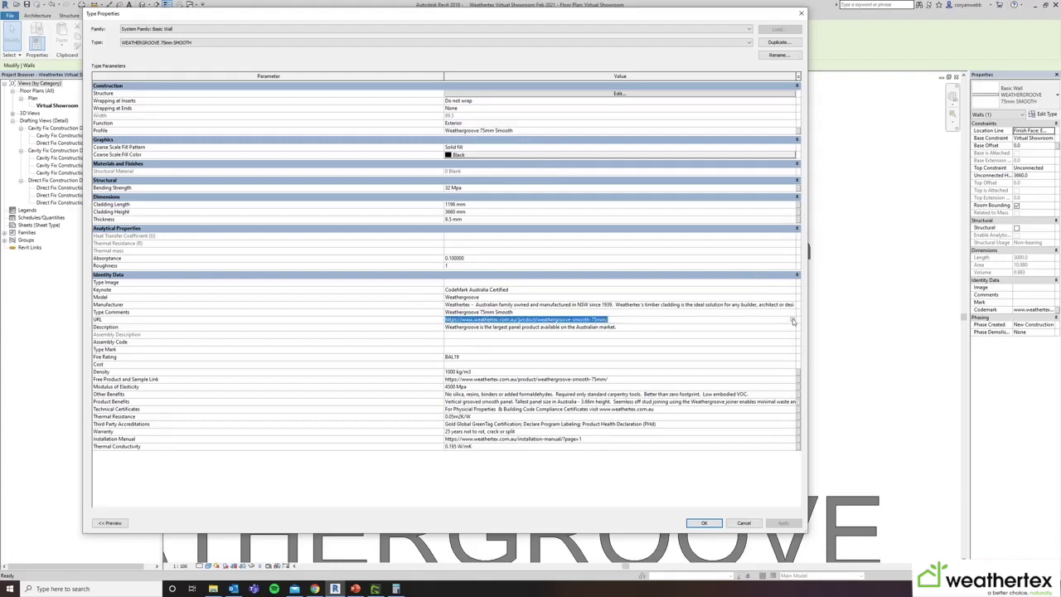
pyautogui.click(793, 320)
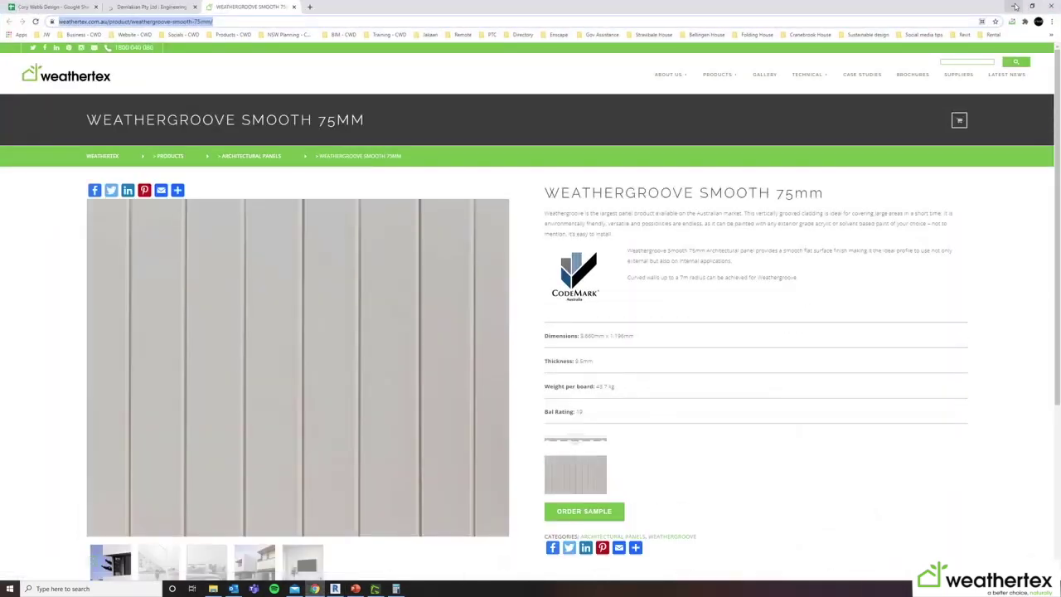
# Return to Revit, check the wall type's Product Benefits parameter, and leave the type properties without changes.
pyautogui.click(1015, 7)
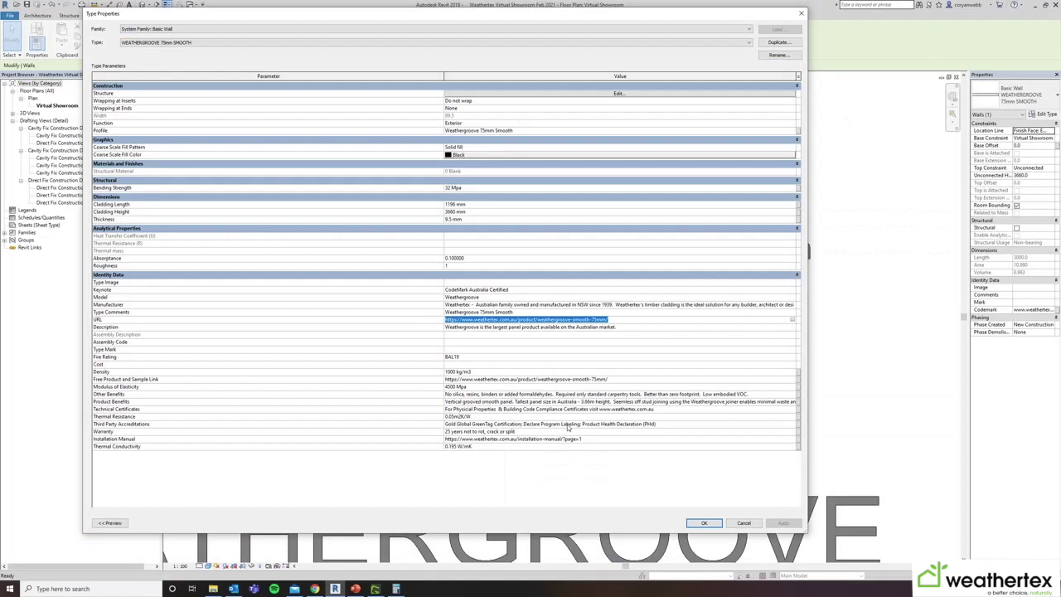
pyautogui.click(494, 403)
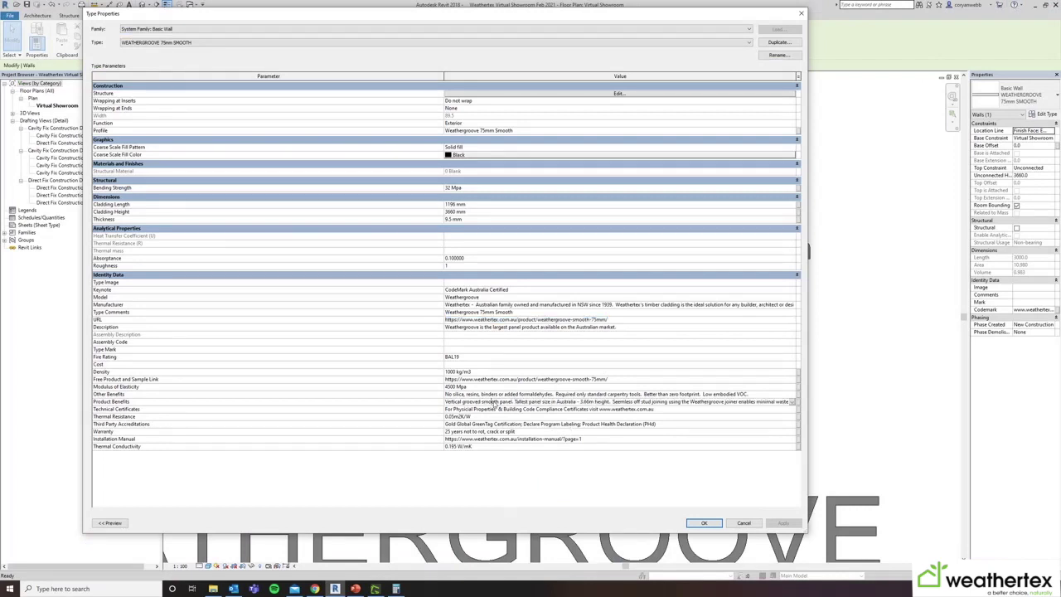
pyautogui.click(745, 523)
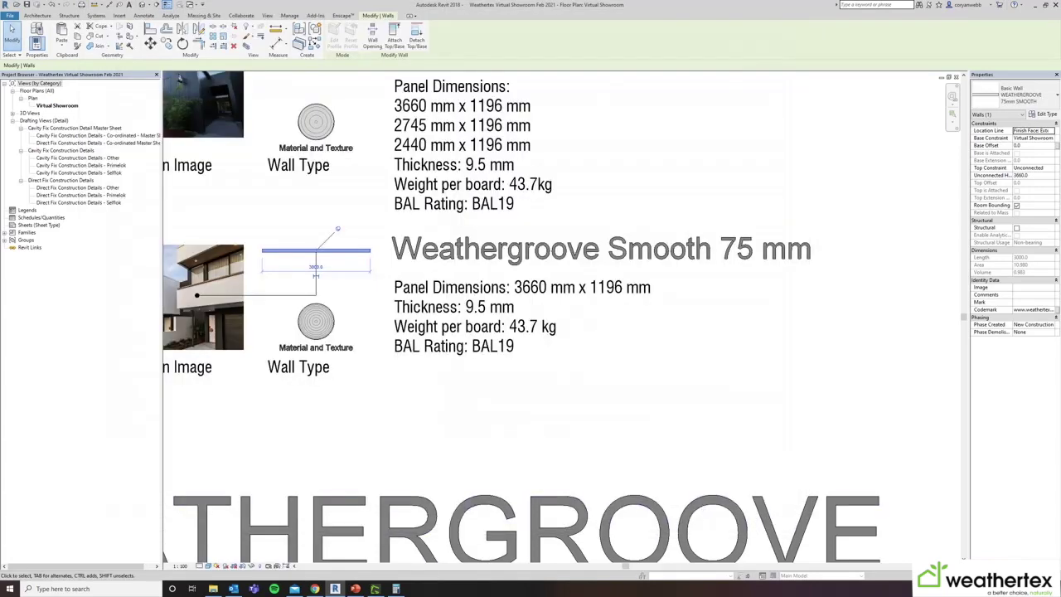
# Switch to the Chrome browser to view the Weathertex website's home page.
pyautogui.hotkey('alt', 'Tab')
pyautogui.hotkey('alt', 'Tab')
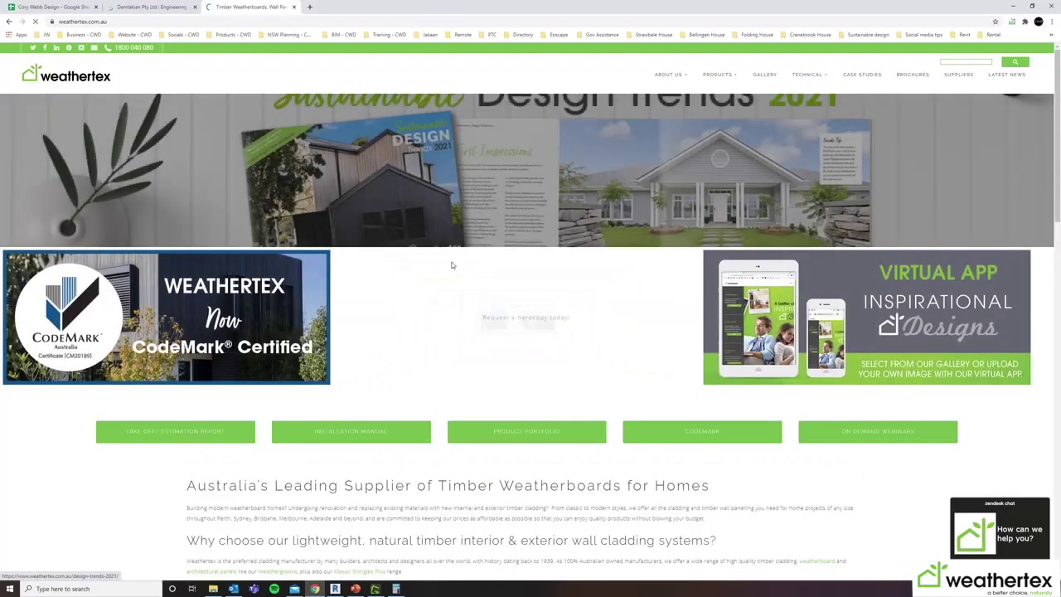